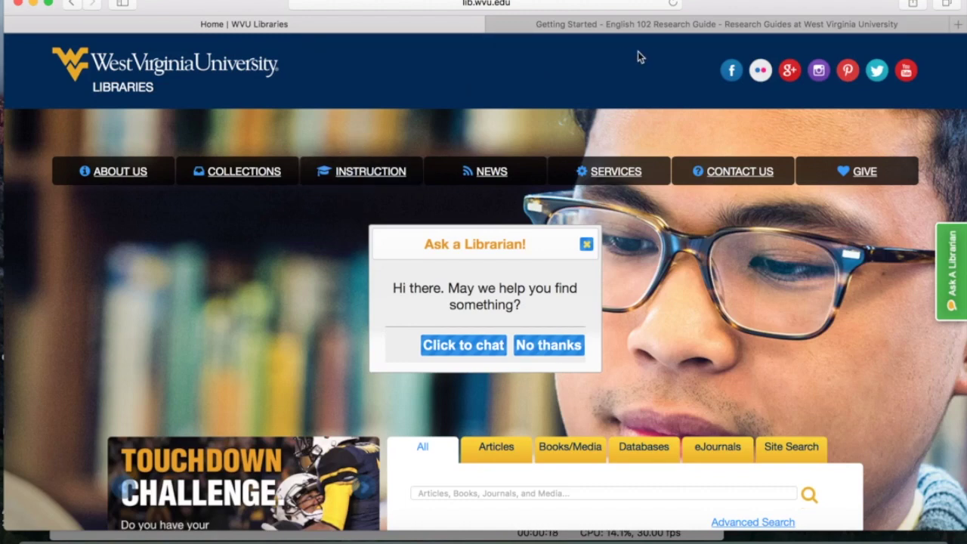
Switch to the English 102 Research Guide and look over its web address and Getting Started page
click(643, 27)
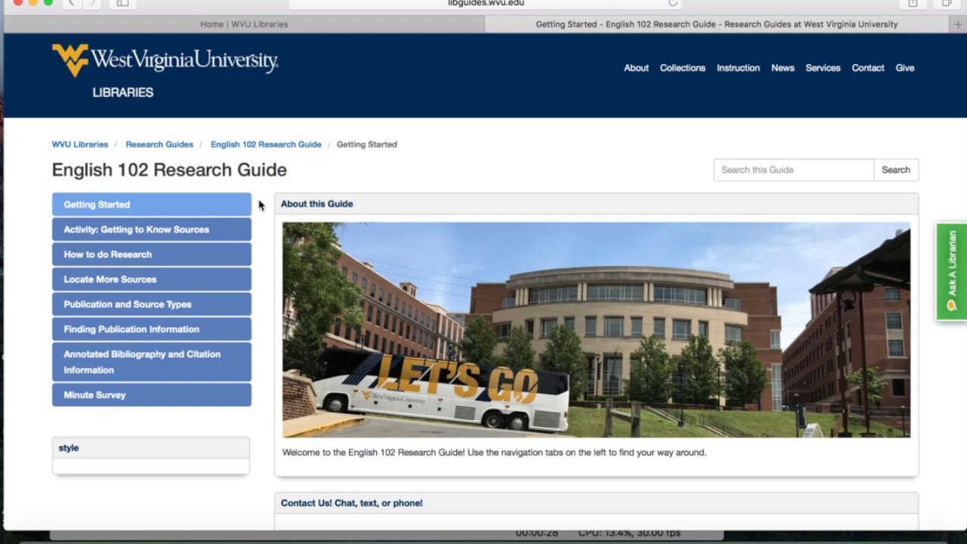
click(431, 4)
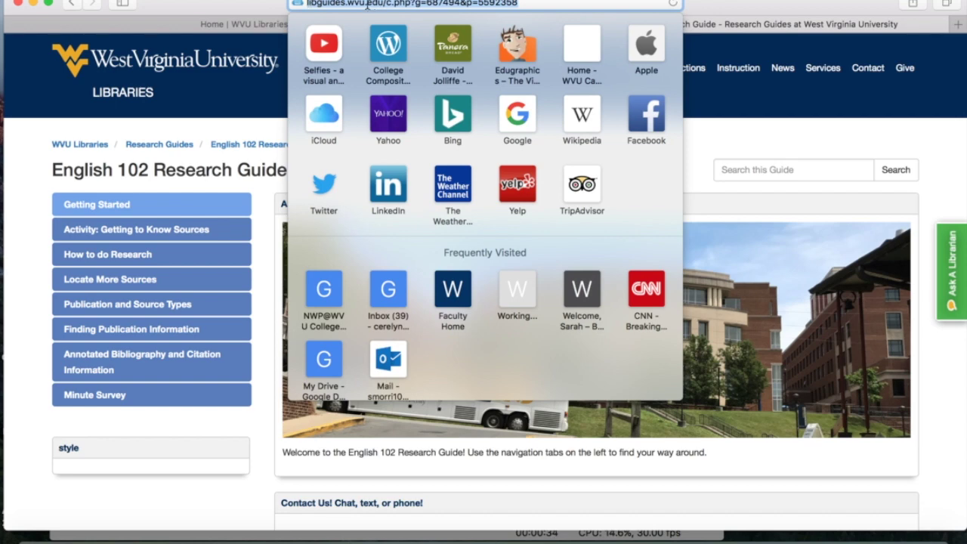
click(716, 143)
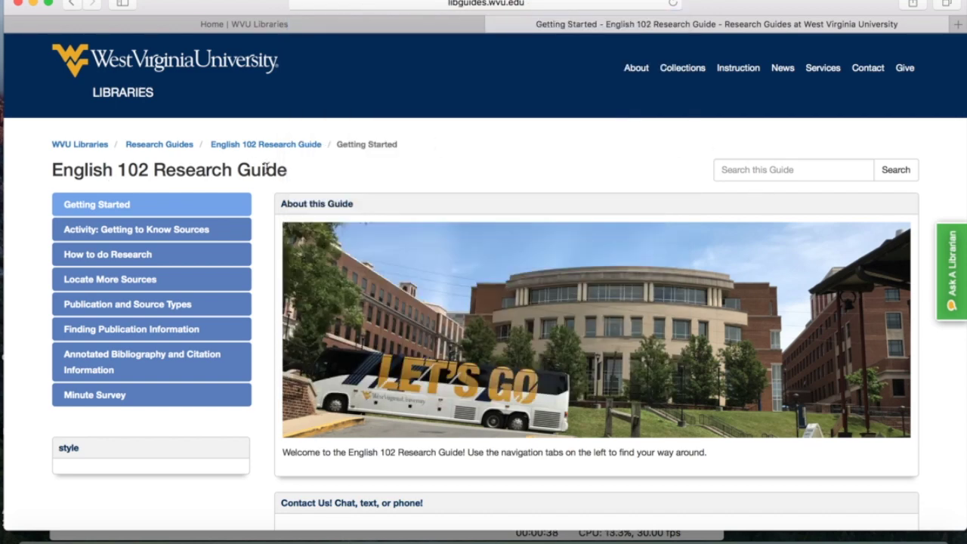
scroll(35, 217, down, 3)
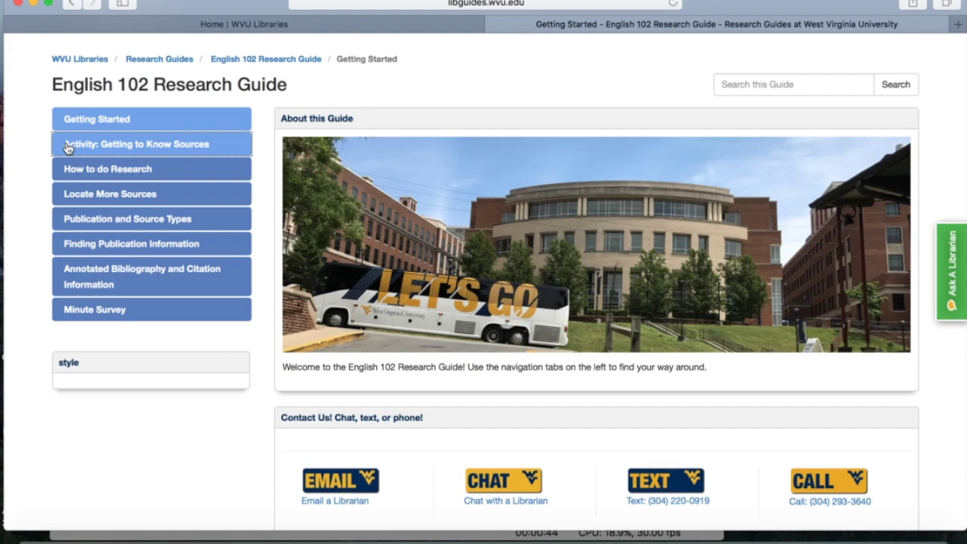
scroll(308, 266, down, 10)
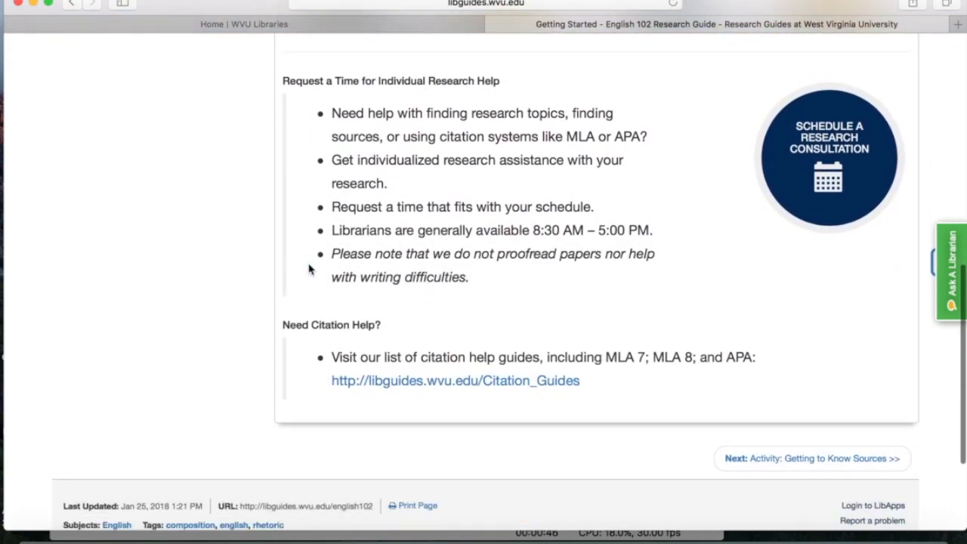
scroll(308, 268, up, 15)
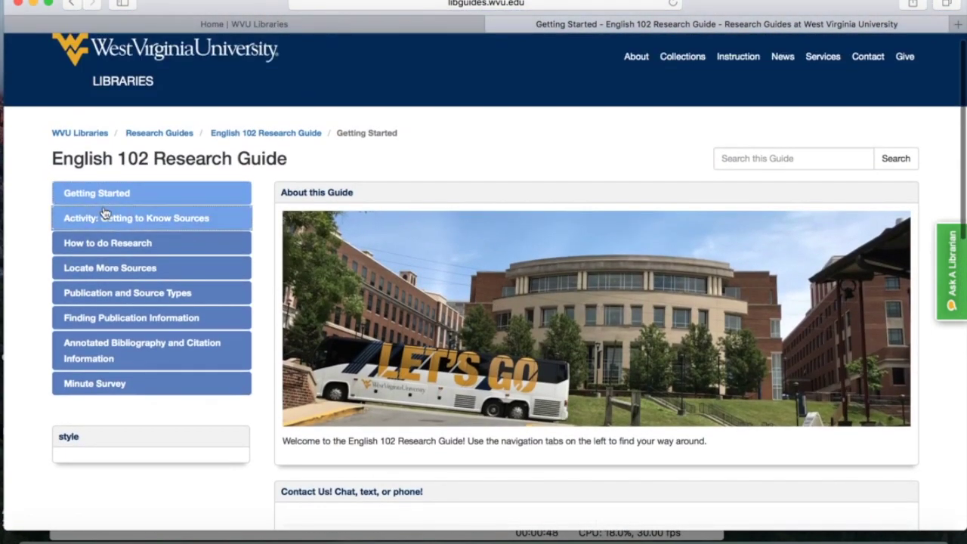
Open the guide's Activity: Getting to Know Sources page and look through the listed articles
click(103, 218)
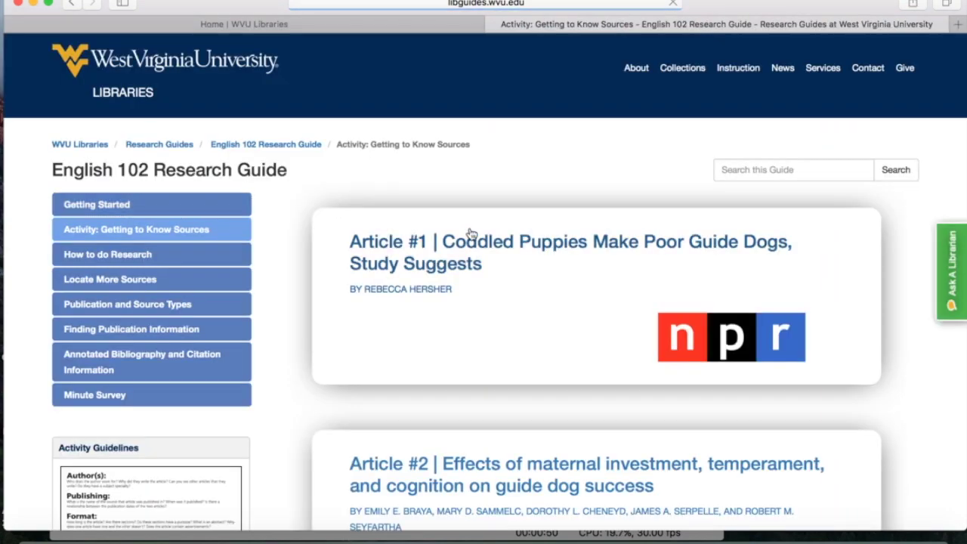
scroll(544, 262, down, 5)
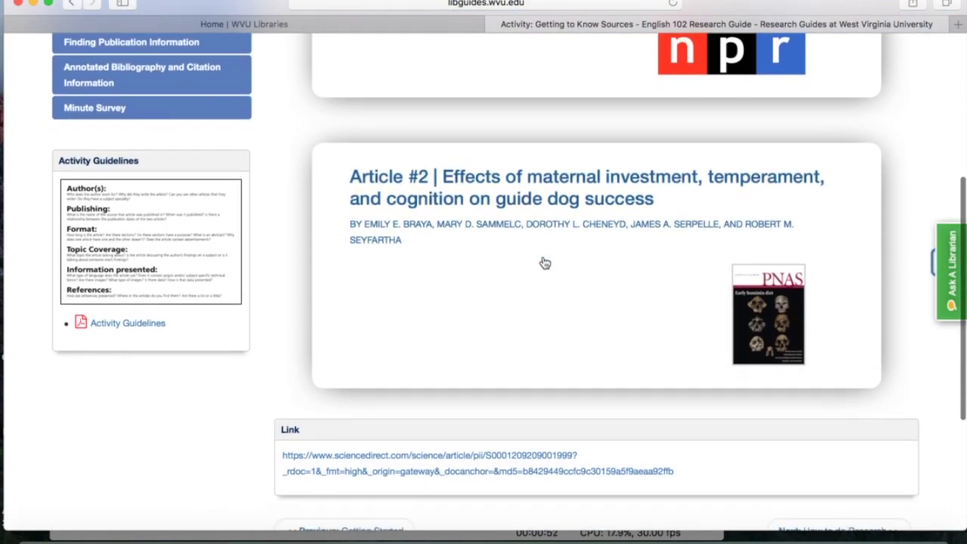
scroll(543, 262, up, 5)
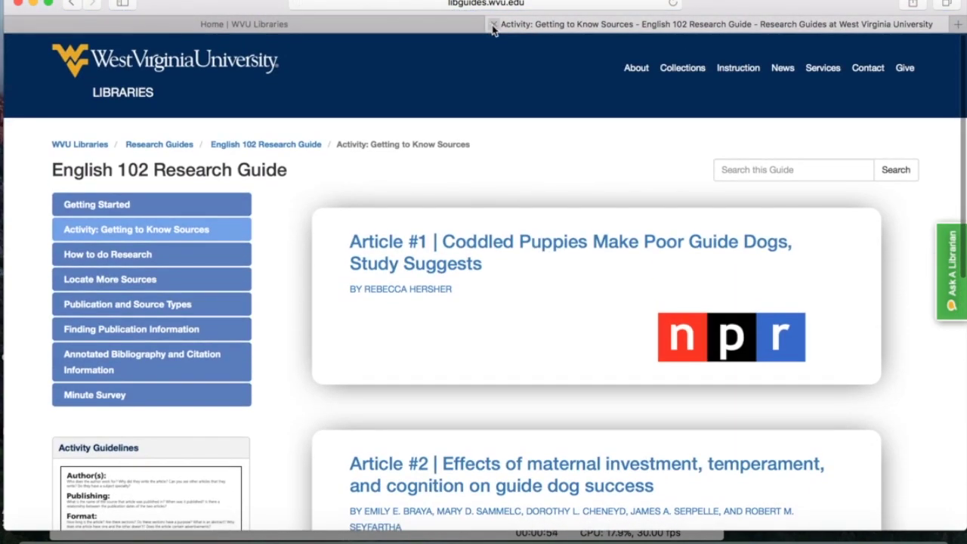
Open the How to do Research page and skim its steps on choosing topics and finding background information
click(82, 254)
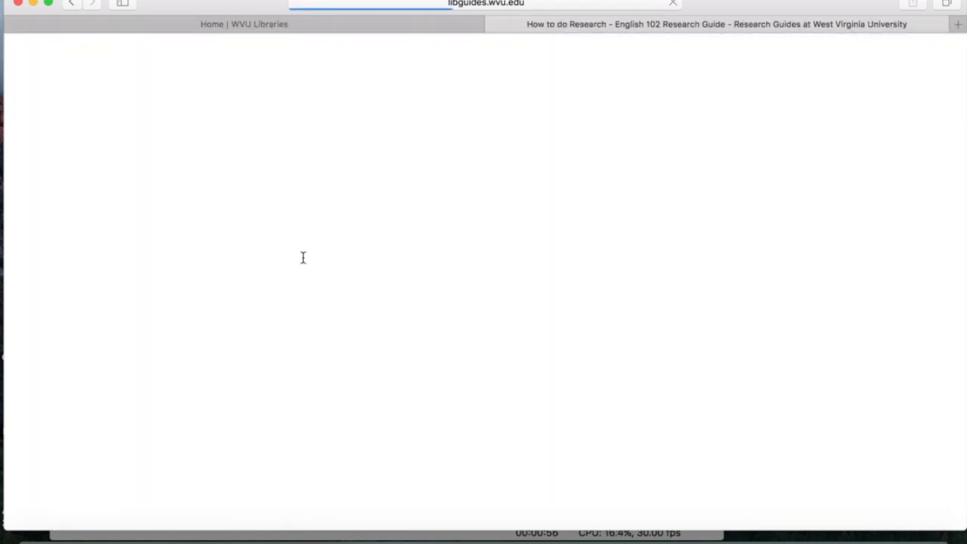
scroll(302, 261, down, 5)
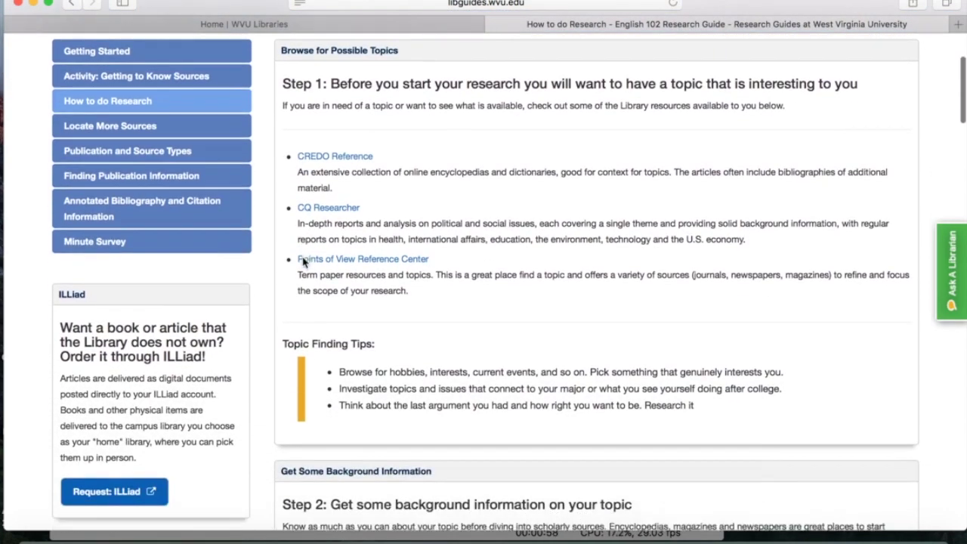
scroll(303, 261, up, 2)
scroll(303, 261, down, 20)
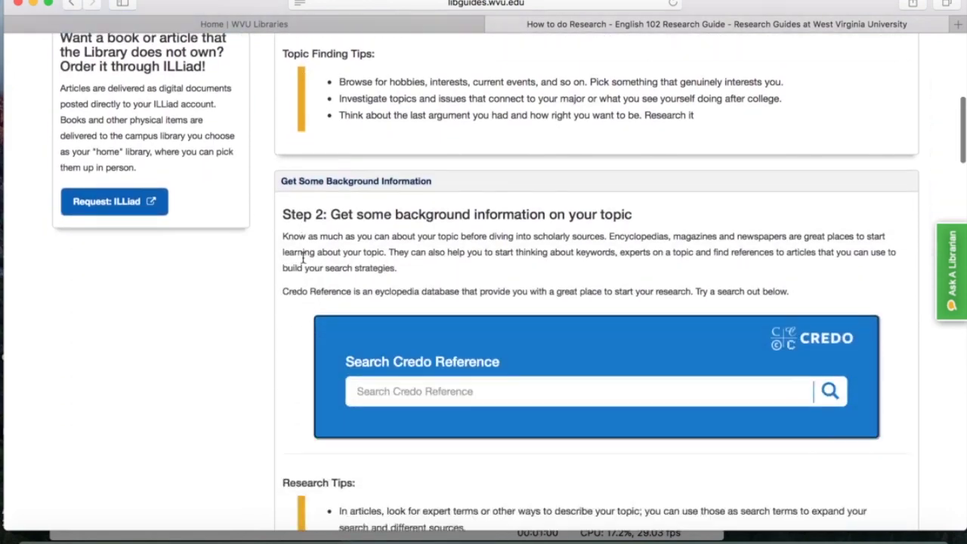
scroll(303, 262, down, 2)
scroll(303, 257, up, 20)
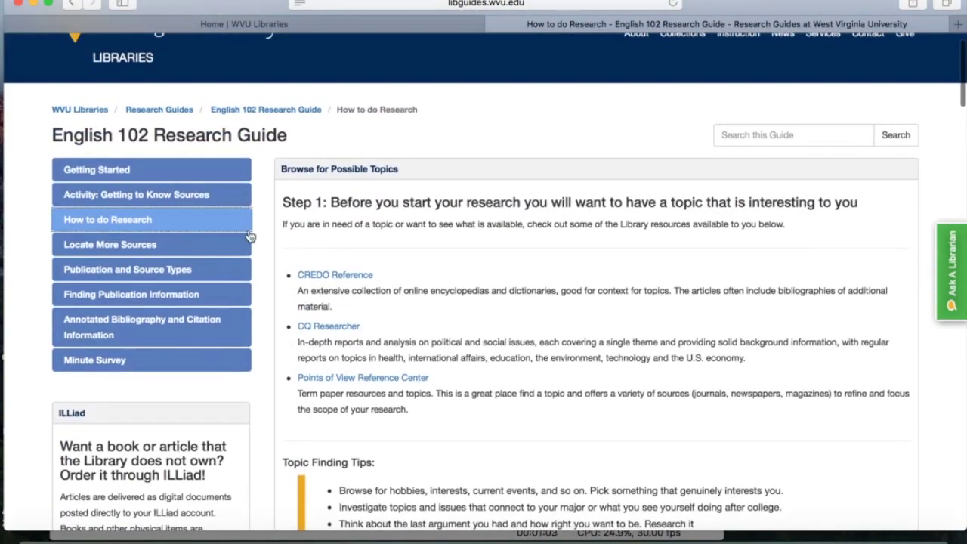
Open the Publication and Source Types page and review its sections on peer-reviewed, popular and trade journals
click(81, 274)
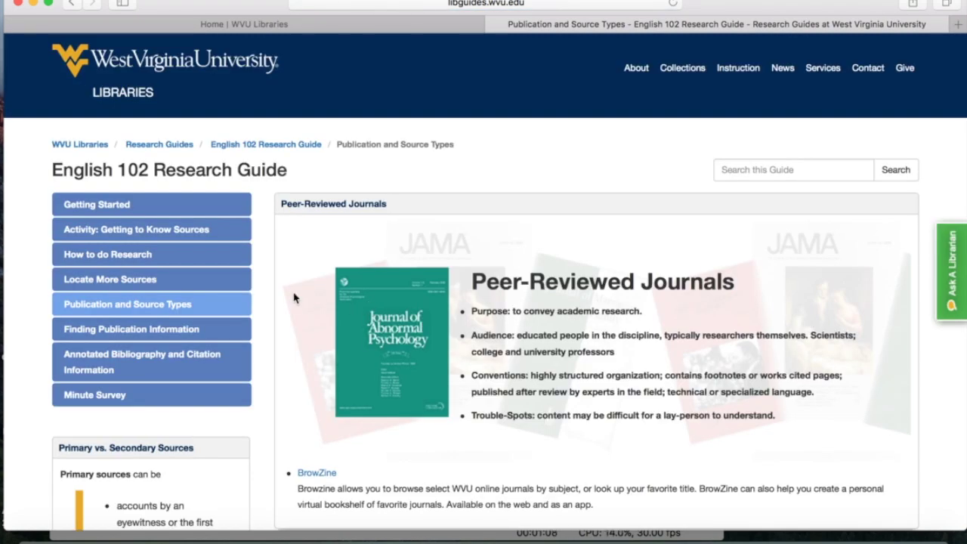
scroll(295, 298, down, 3)
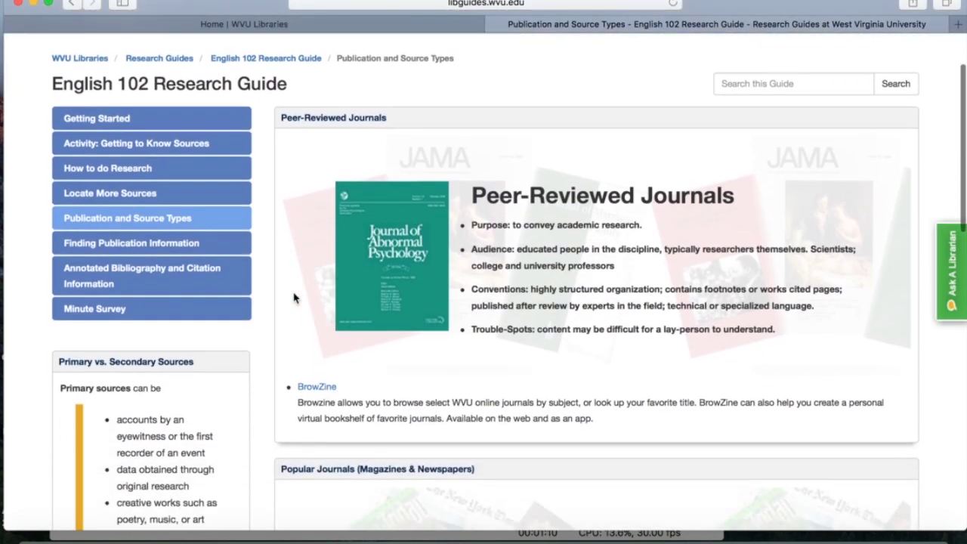
scroll(295, 297, down, 10)
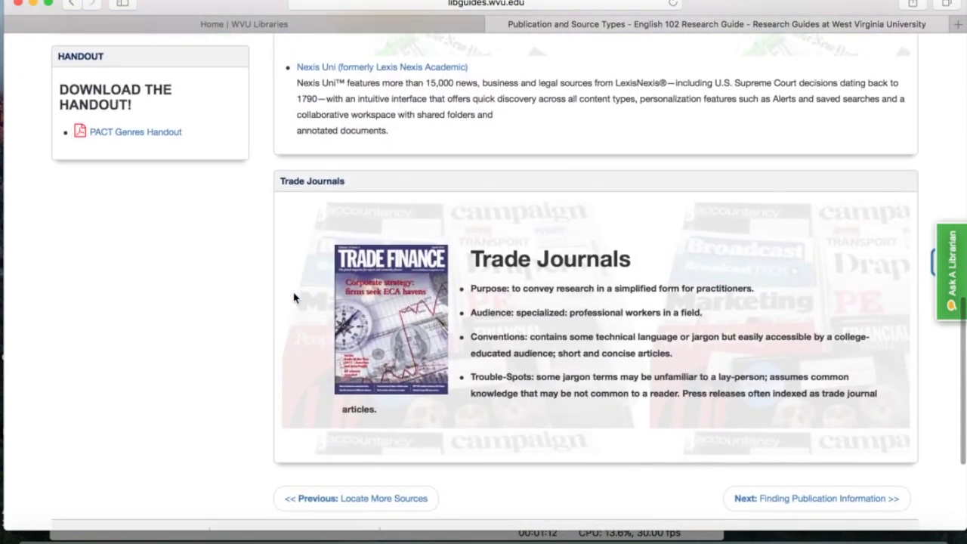
scroll(294, 298, up, 15)
scroll(294, 297, up, 2)
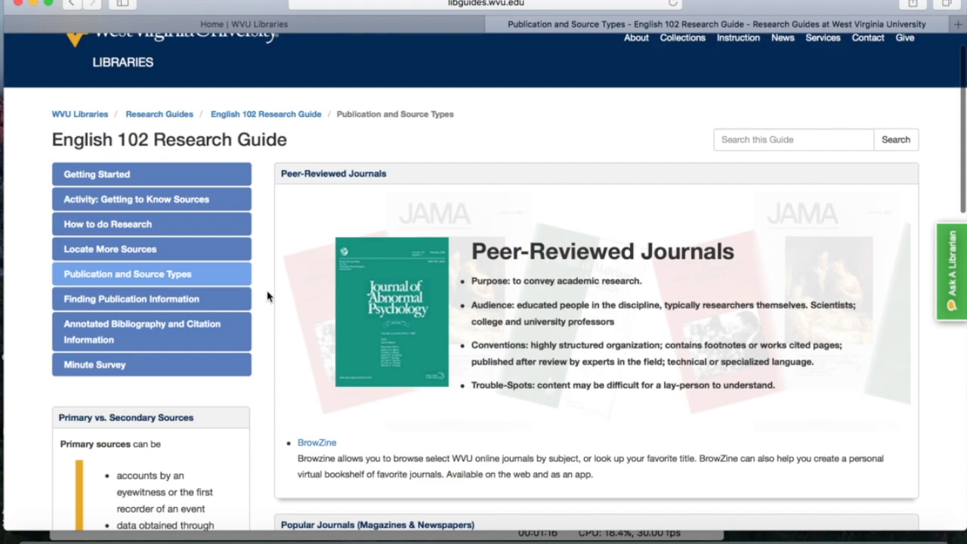
scroll(267, 296, down, 7)
scroll(267, 296, up, 8)
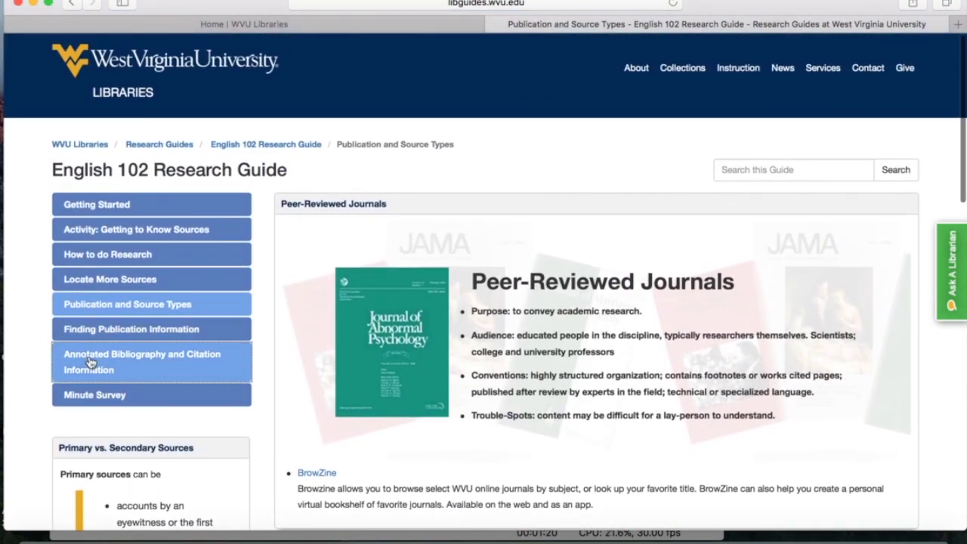
Look through the Finding Publication Information page and return to the English 102 Research Guide's opening page
click(91, 332)
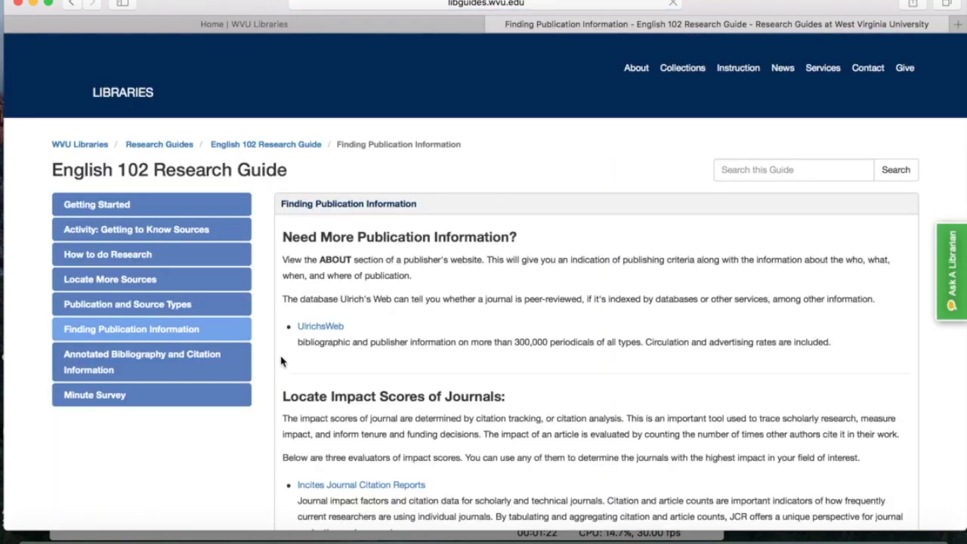
scroll(281, 361, down, 4)
scroll(281, 360, up, 5)
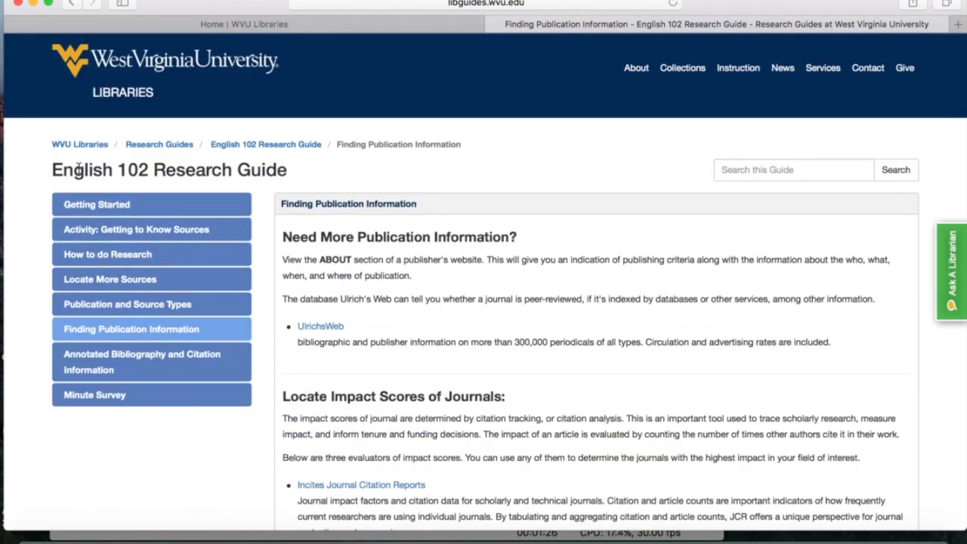
click(288, 145)
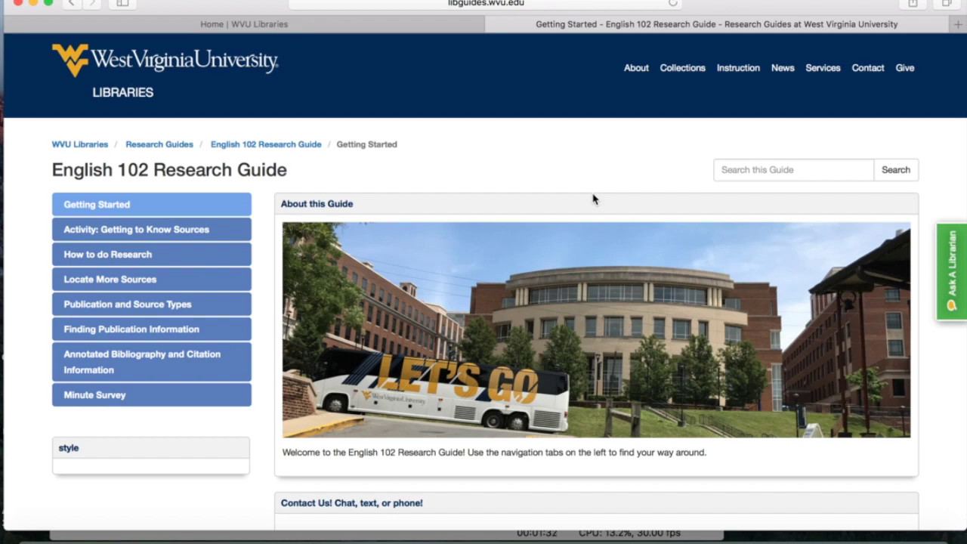
Go back to the WVU Libraries home page and decline the Ask a Librarian chat offer
click(239, 26)
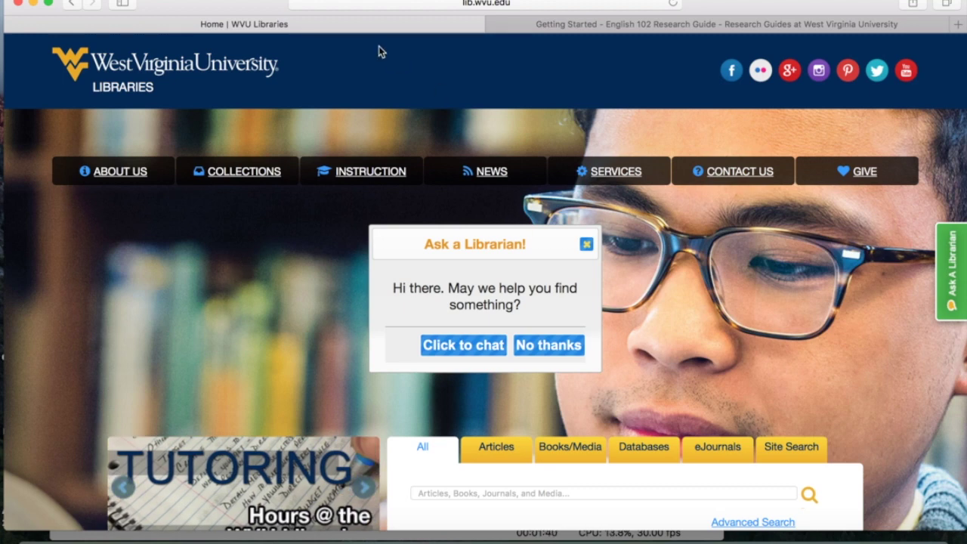
click(355, 6)
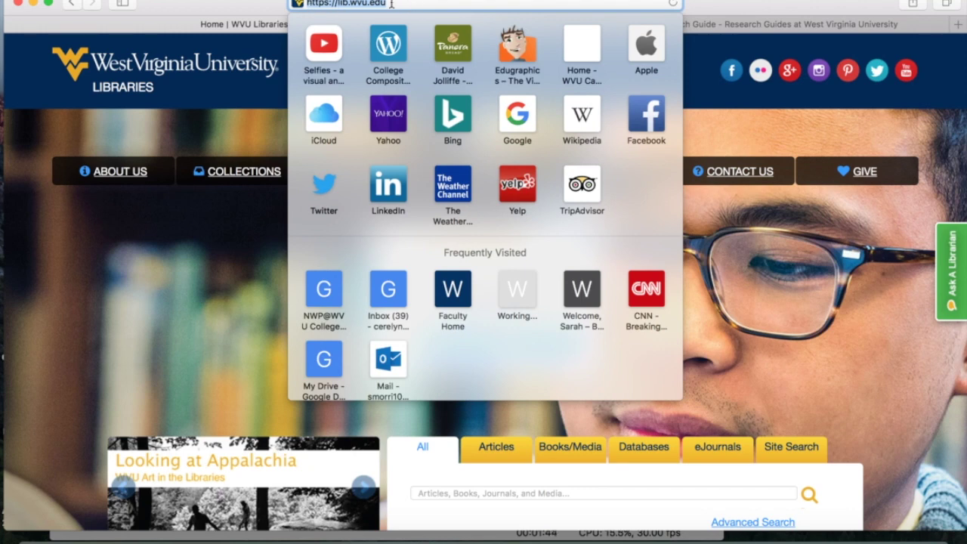
click(160, 267)
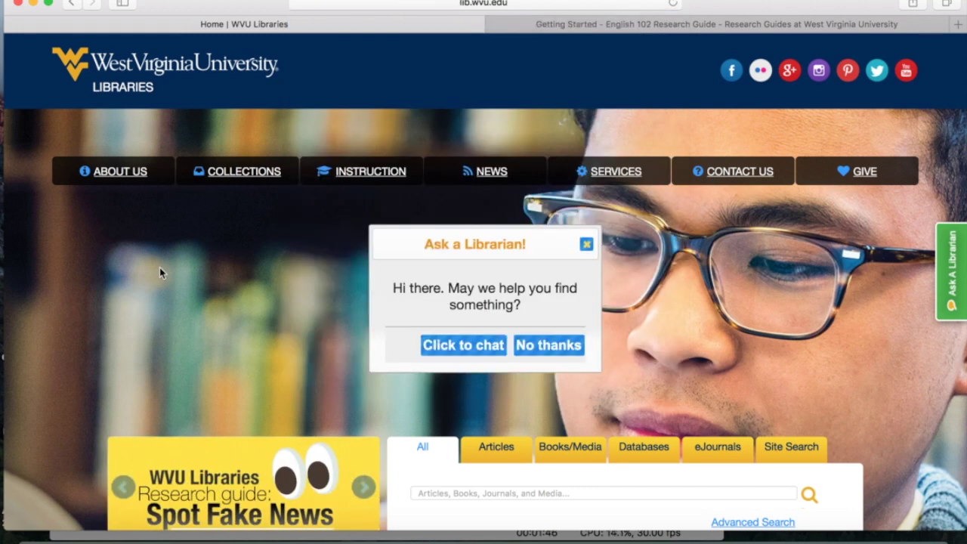
click(548, 345)
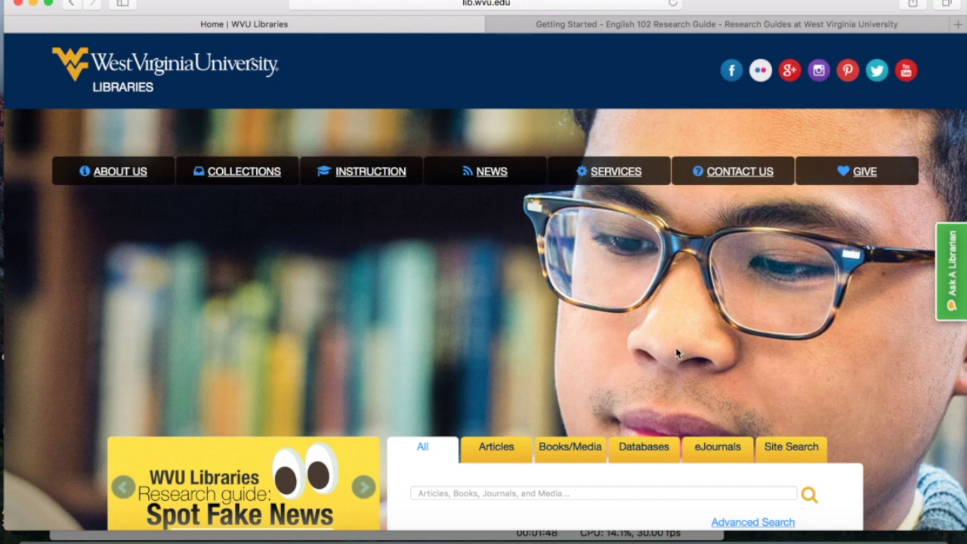
Search all library materials for "place based writing instruction"
scroll(675, 352, down, 5)
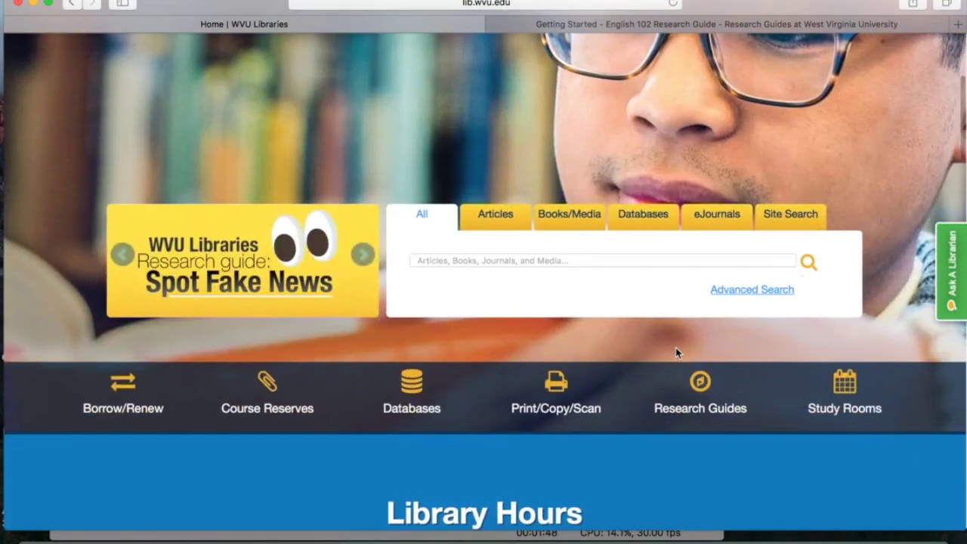
click(488, 261)
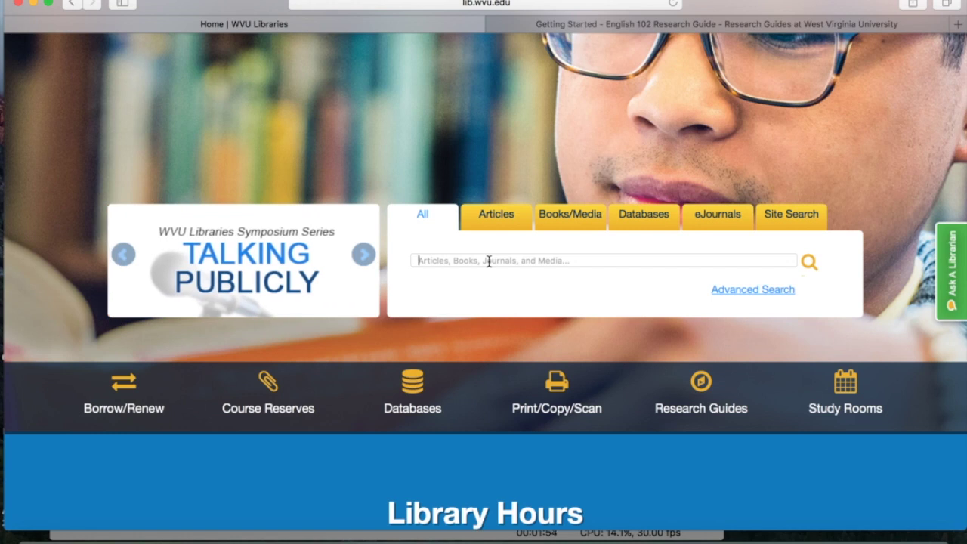
text(place based writing instructionace)
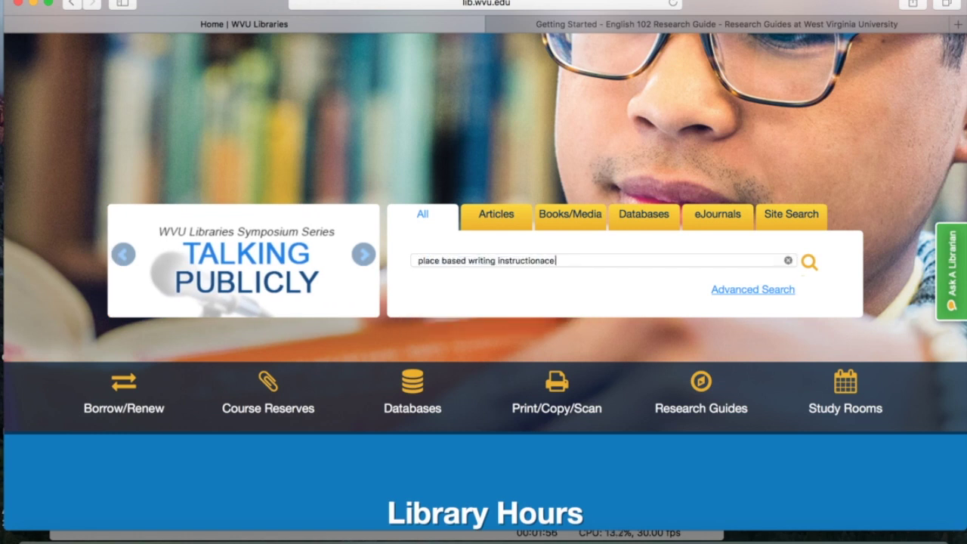
key(BackSpace)
key(BackSpace)
key(BackSpace)
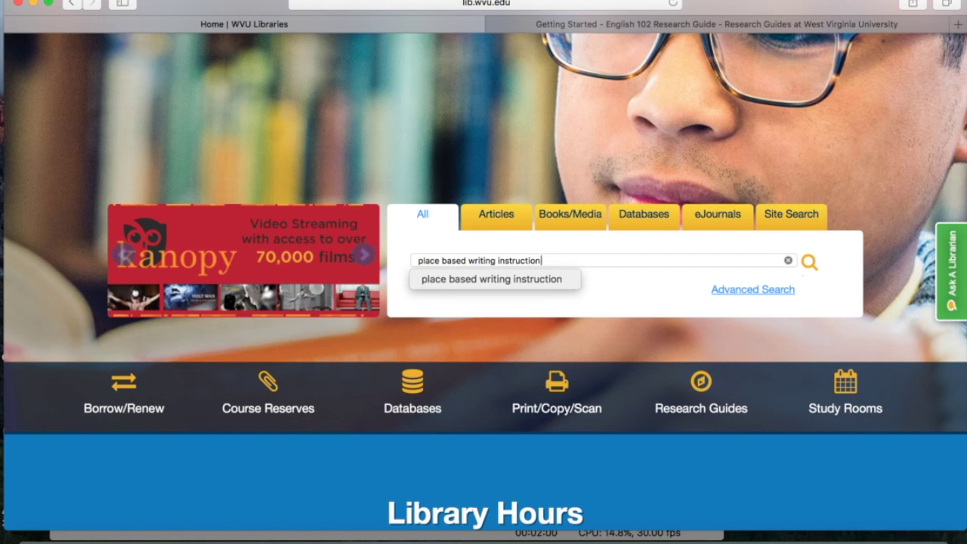
key(Return)
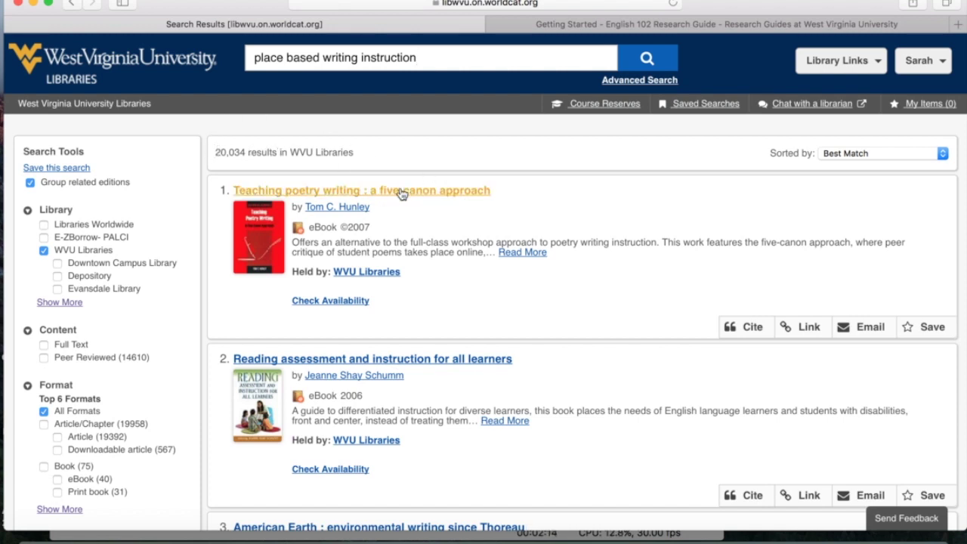
Skim the search results and limit them to full-text, peer-reviewed items
scroll(417, 294, down, 5)
scroll(417, 294, down, 5)
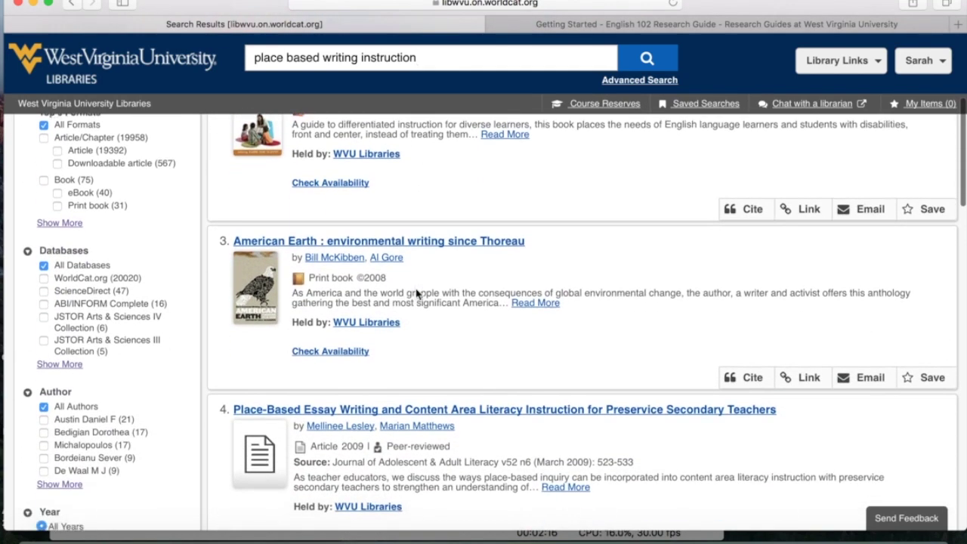
scroll(466, 342, up, 8)
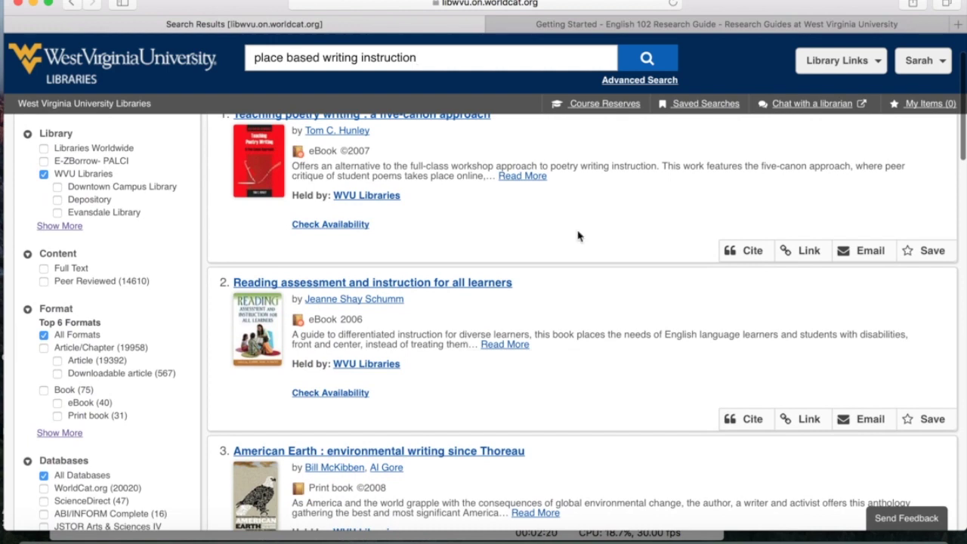
scroll(611, 216, up, 2)
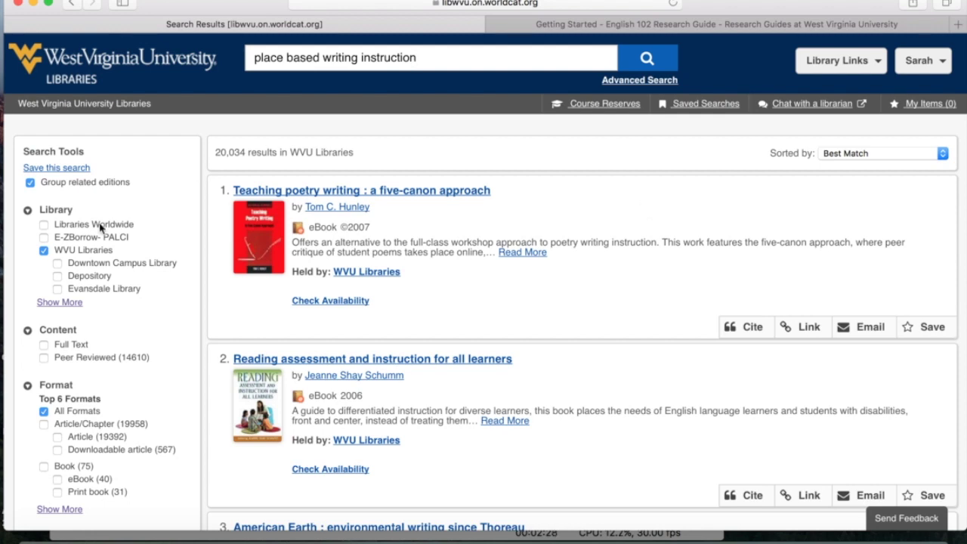
click(43, 345)
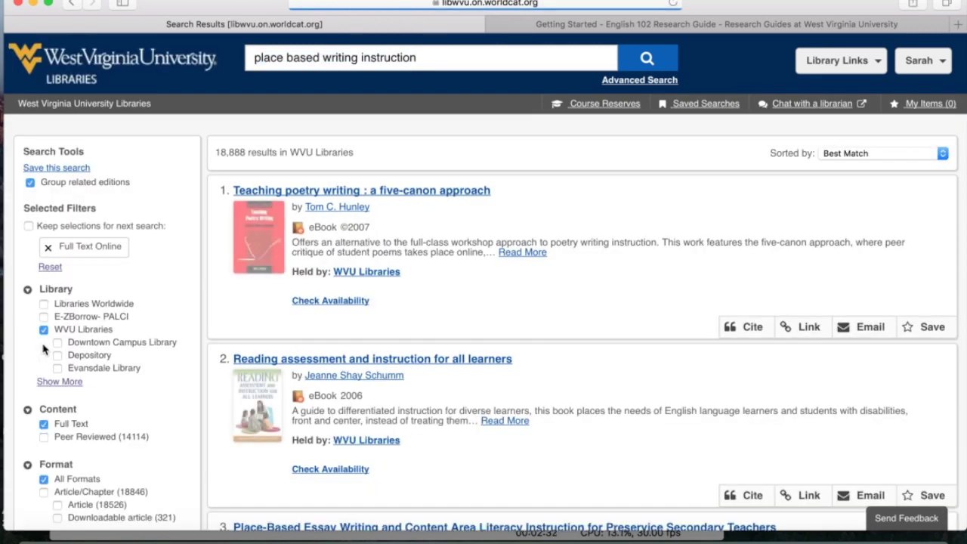
click(43, 438)
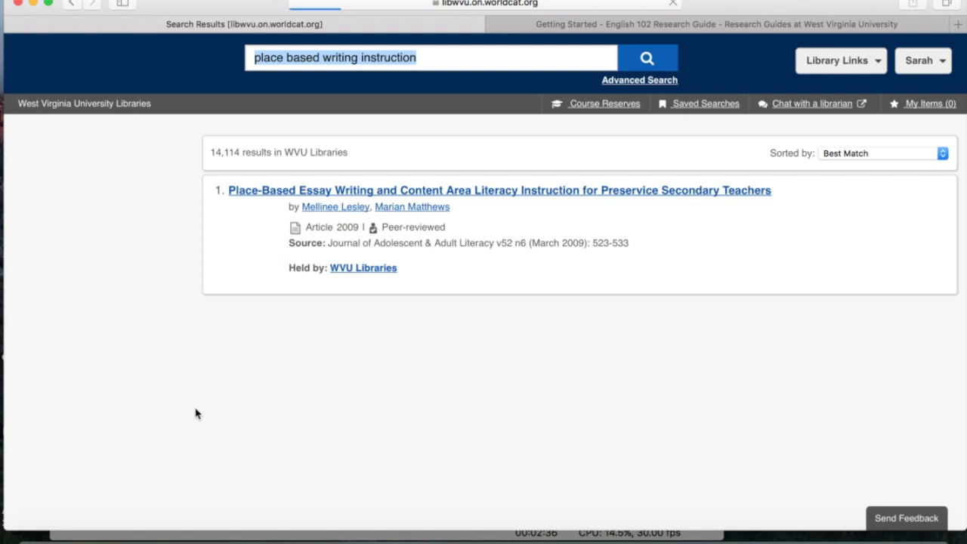
Limit the search results to publications from the last 5 years and skim through the filtered list
scroll(157, 430, down, 15)
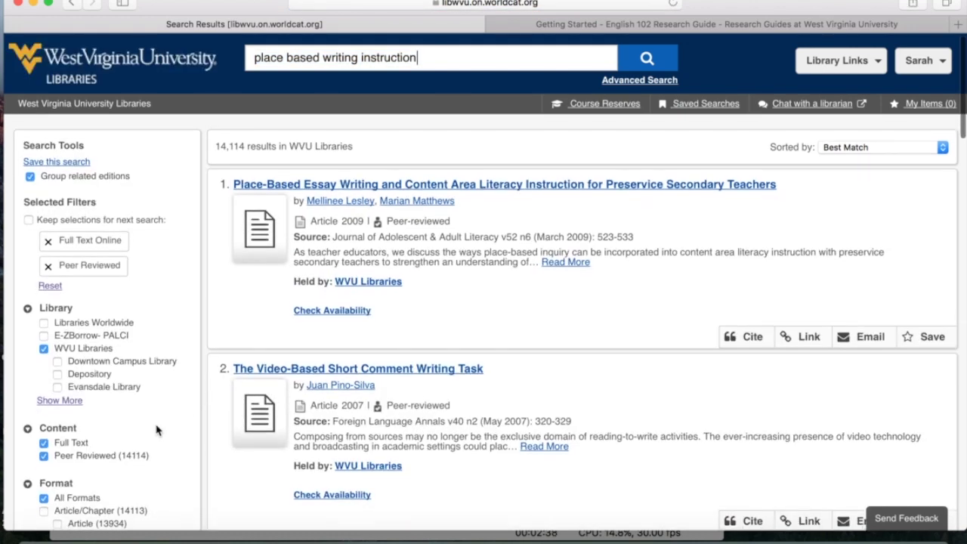
scroll(157, 430, up, 2)
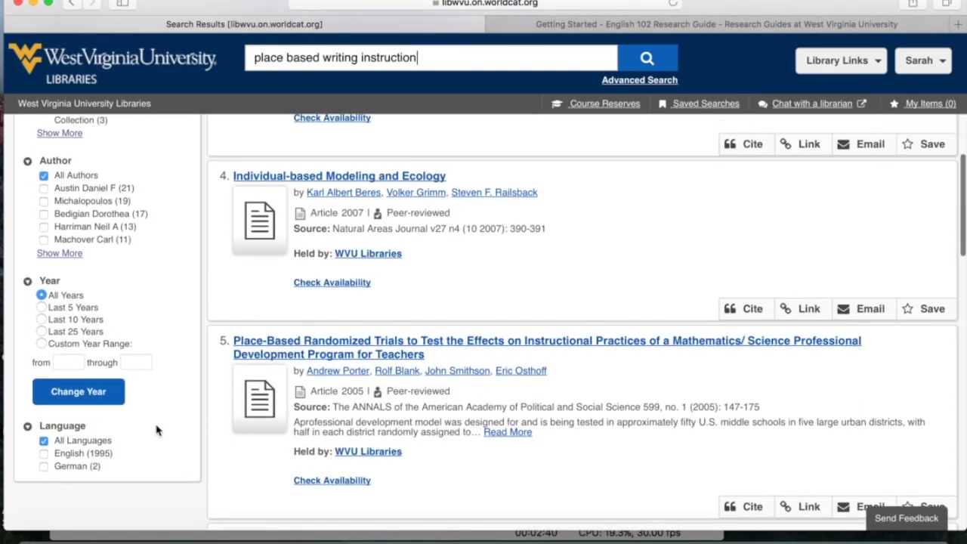
click(41, 308)
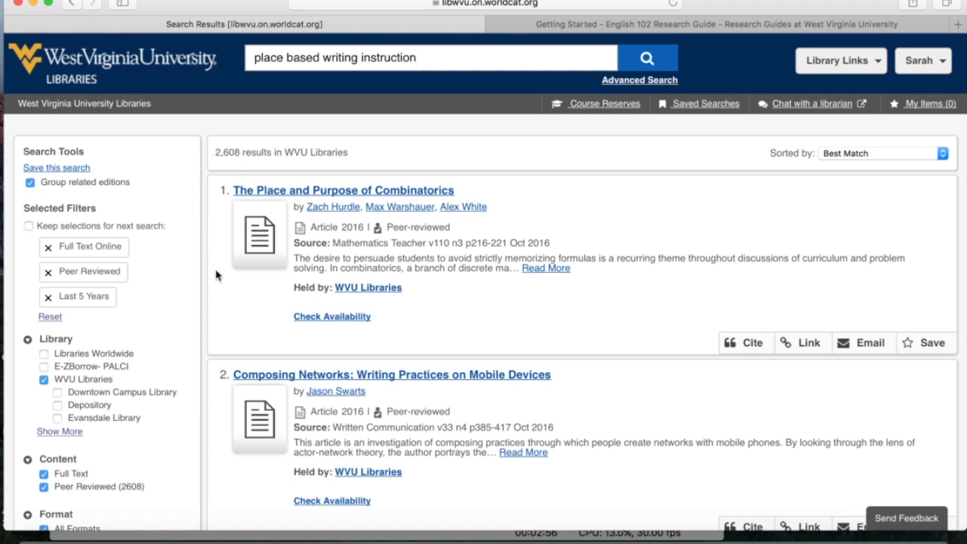
scroll(216, 275, down, 1)
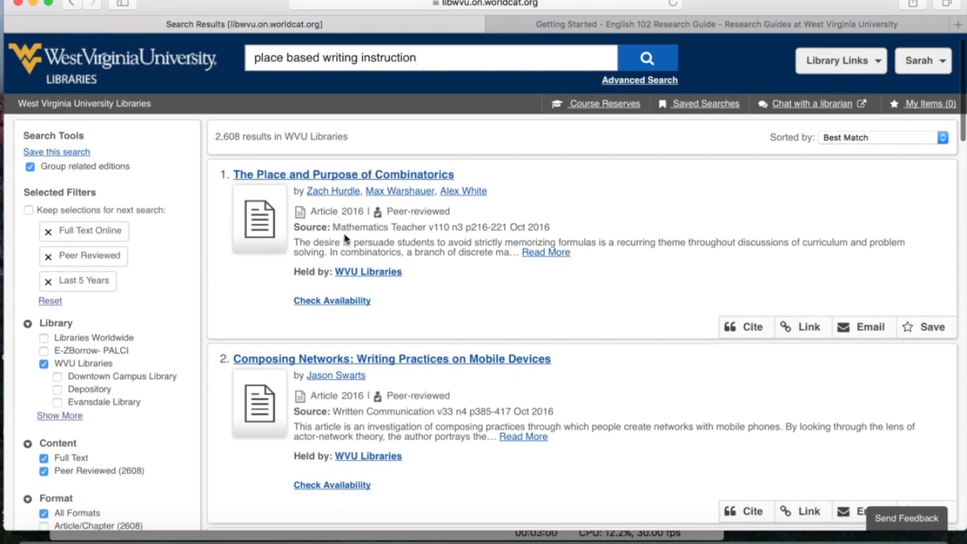
scroll(203, 295, down, 1)
scroll(202, 295, down, 8)
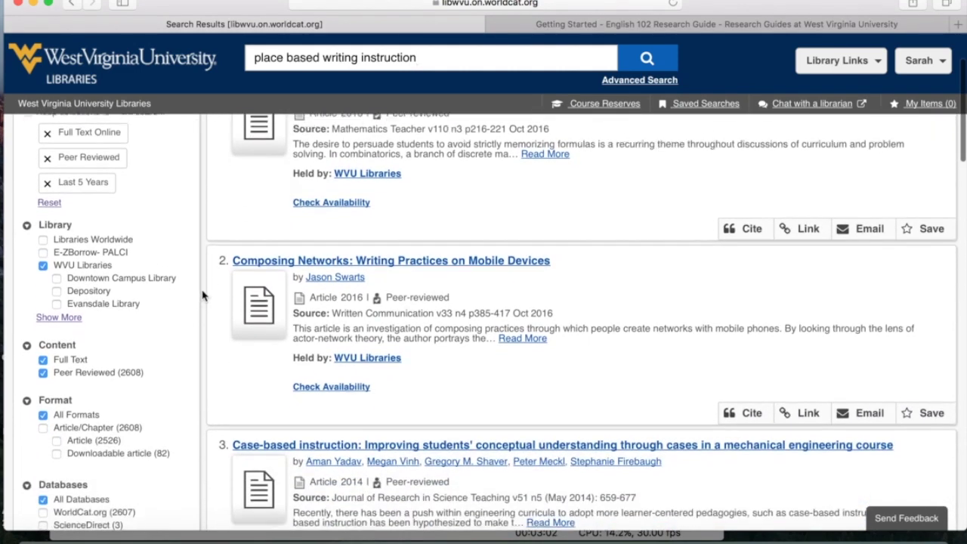
scroll(201, 295, down, 2)
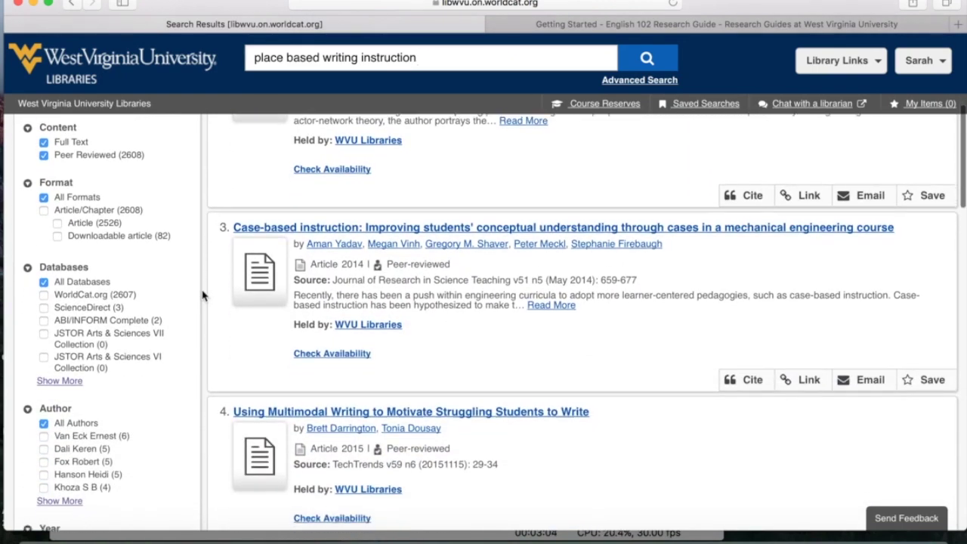
scroll(201, 364, down, 7)
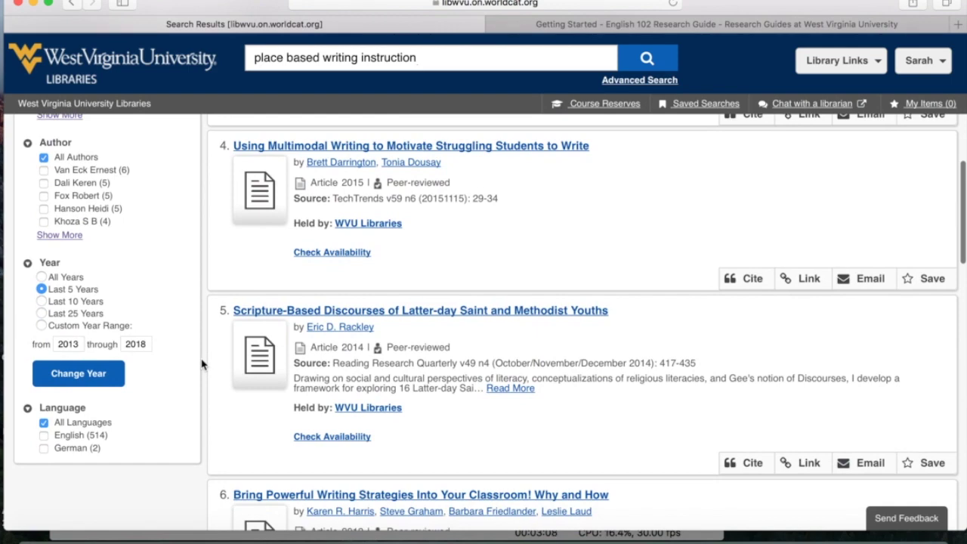
scroll(201, 364, up, 18)
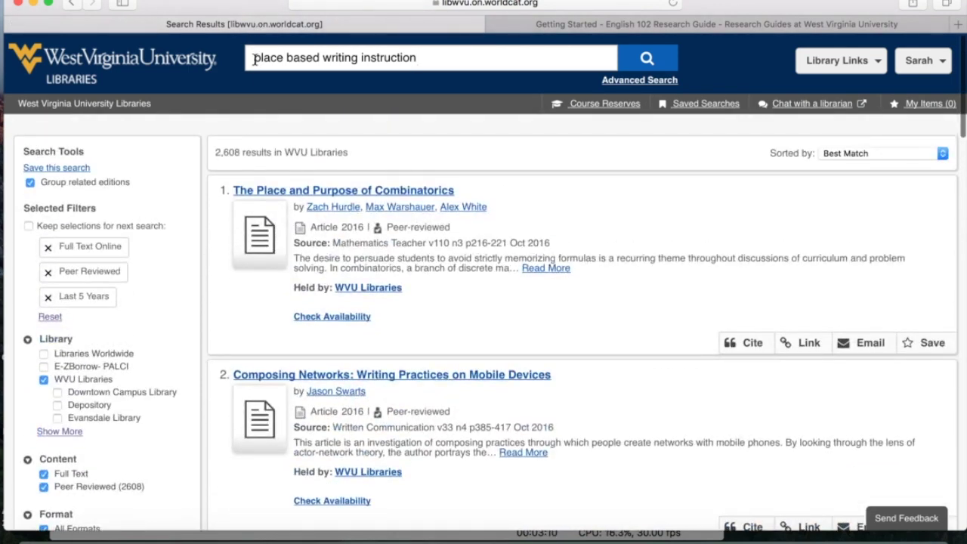
Refine the search phrase to "place-based" writing instruction, with place-based hyphenated and in quotation marks, and run the search
click(253, 59)
text(")
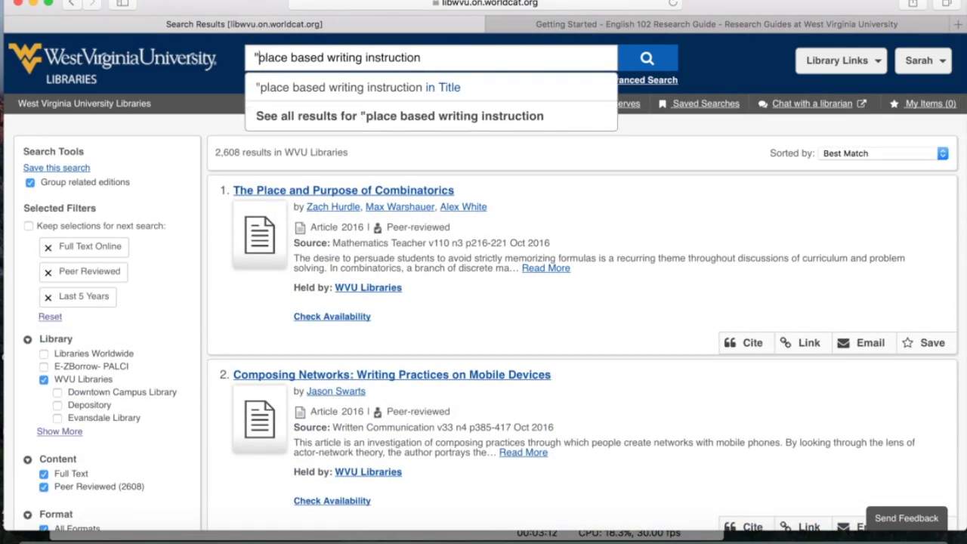
click(292, 58)
key(BackSpace)
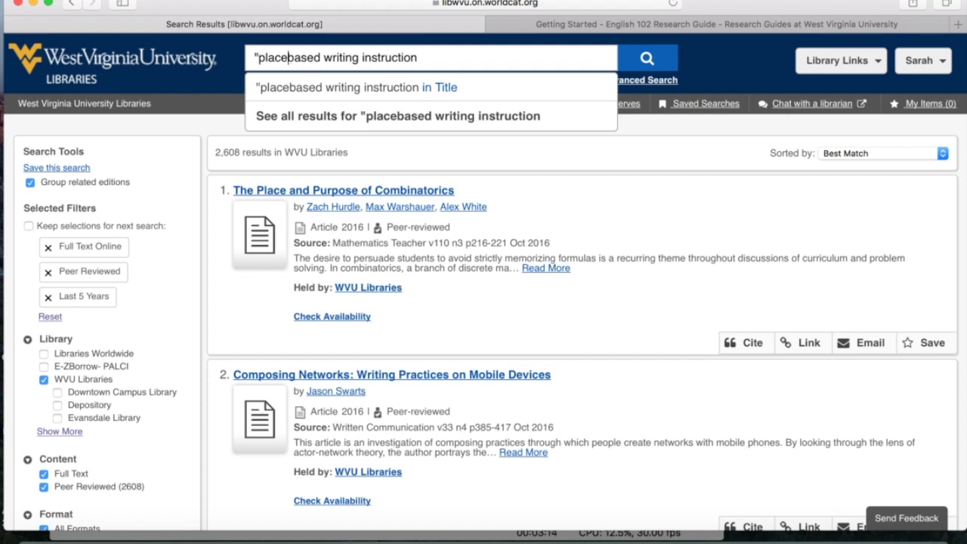
text(-)
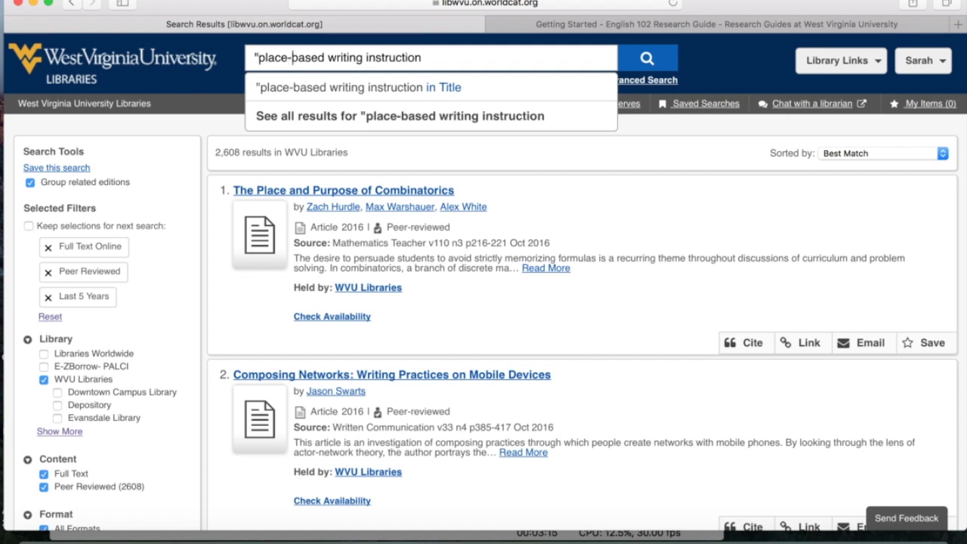
click(324, 58)
text(")
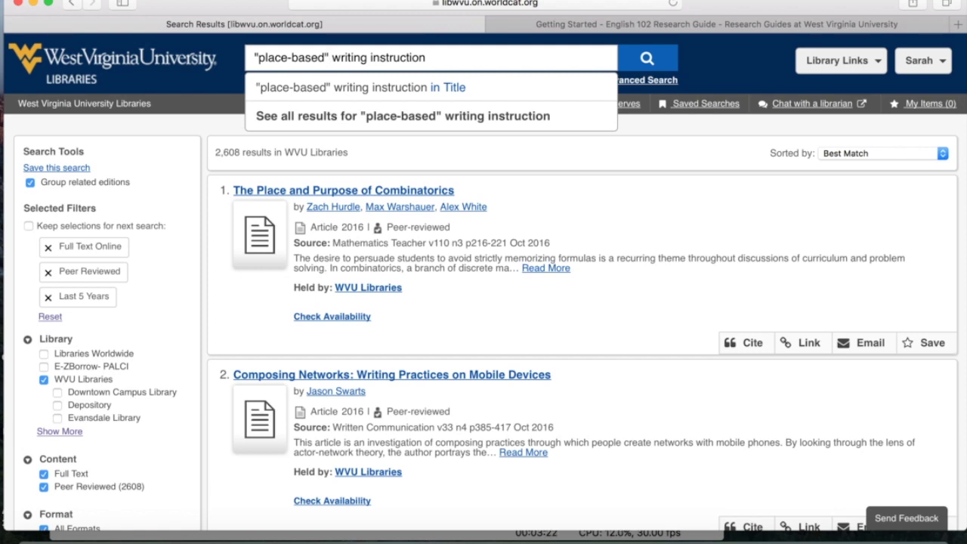
key(Return)
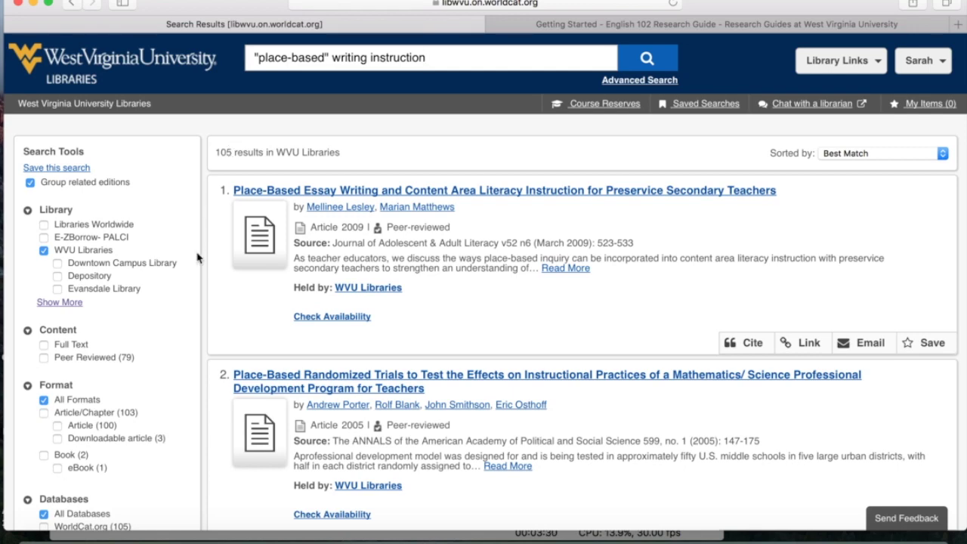
Limit the new search results to full-text, peer-reviewed items from the last 5 years
scroll(197, 258, down, 1)
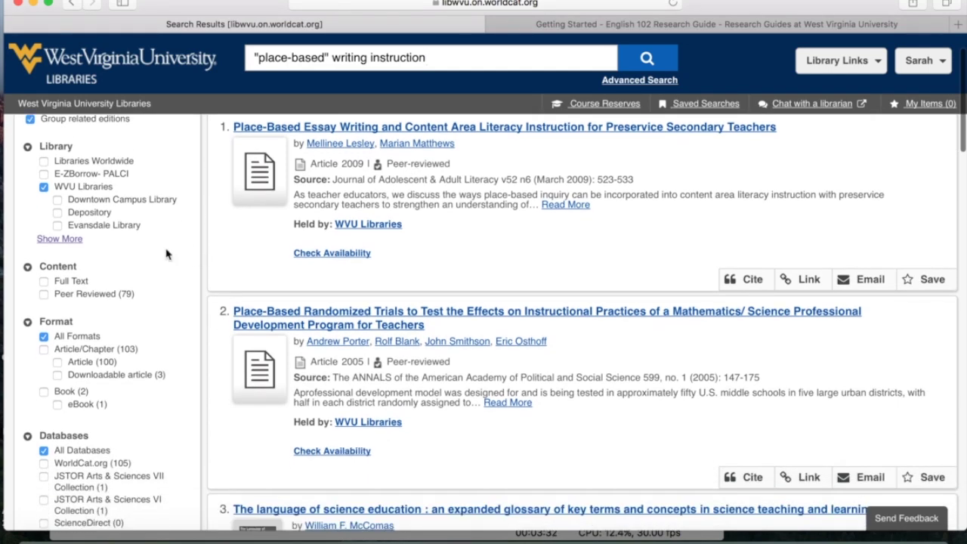
click(45, 283)
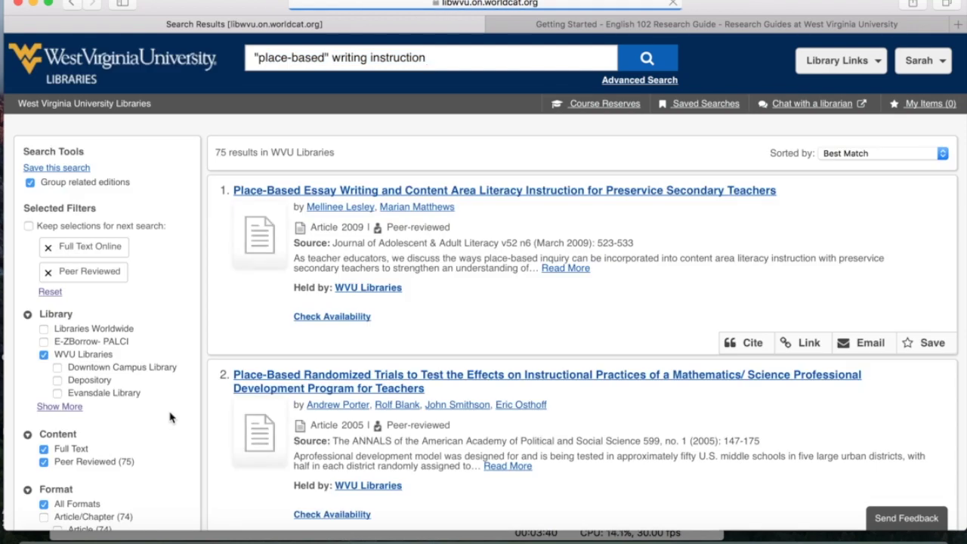
scroll(170, 417, down, 5)
scroll(170, 417, down, 2)
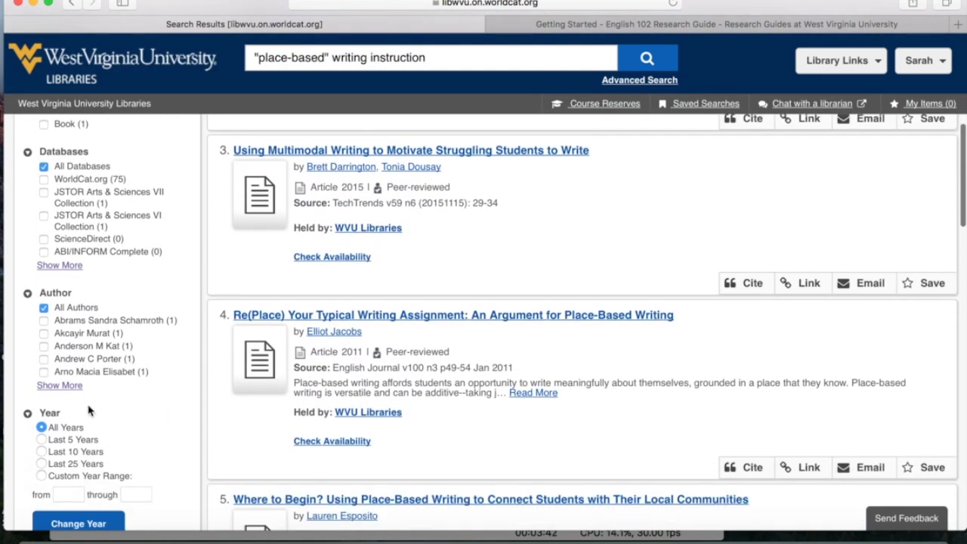
click(40, 439)
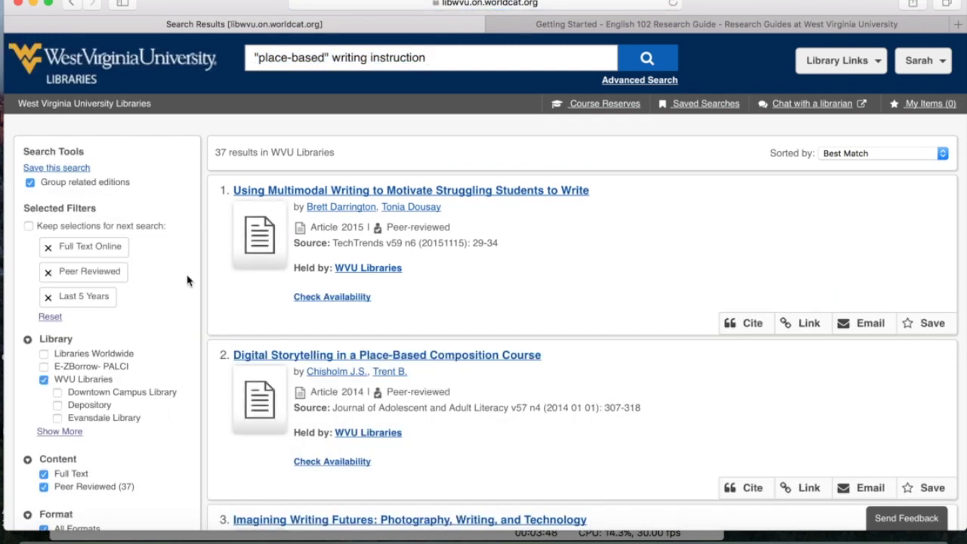
Skim the filtered results and open the record for "Foundations of Place: A Multidisciplinary Framework for Place-Conscious Education"
scroll(187, 281, down, 4)
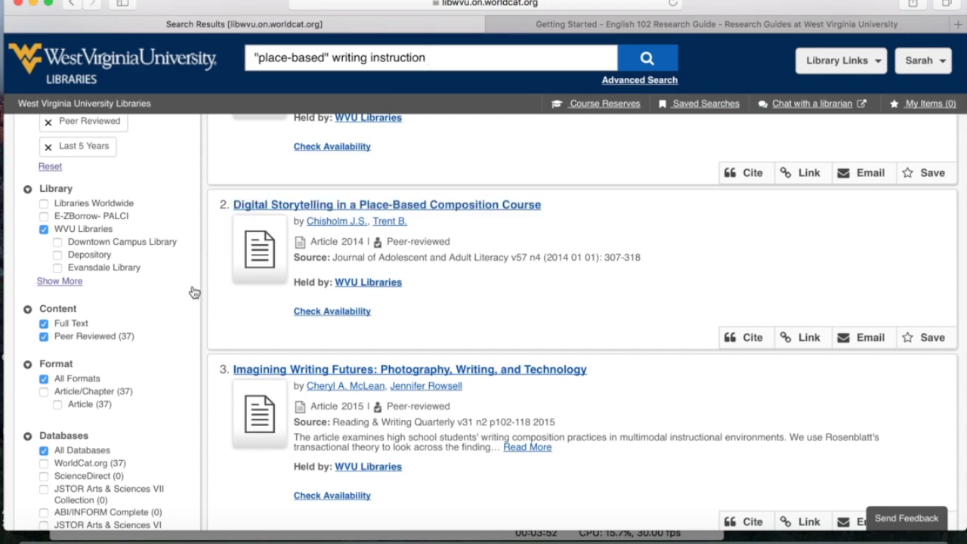
scroll(195, 307, down, 5)
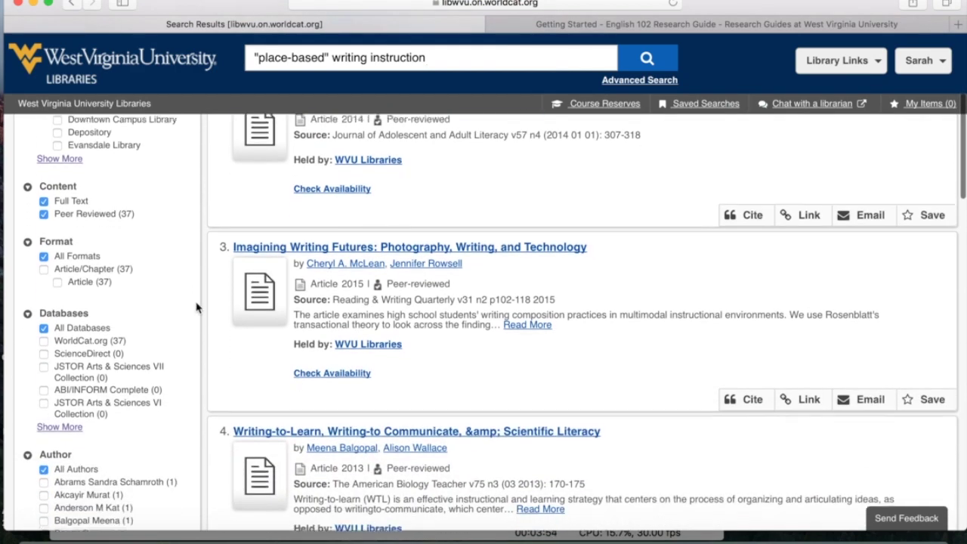
scroll(195, 306, down, 6)
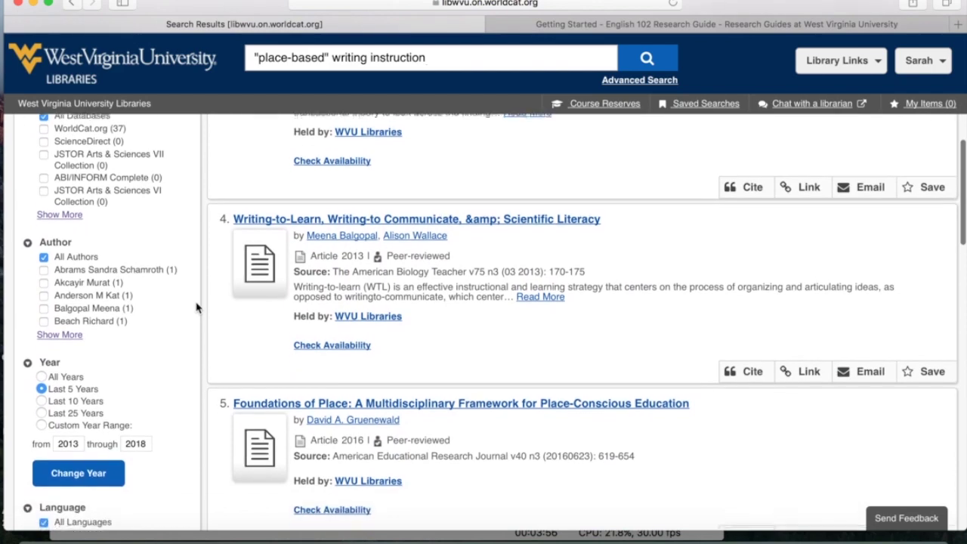
scroll(198, 308, down, 5)
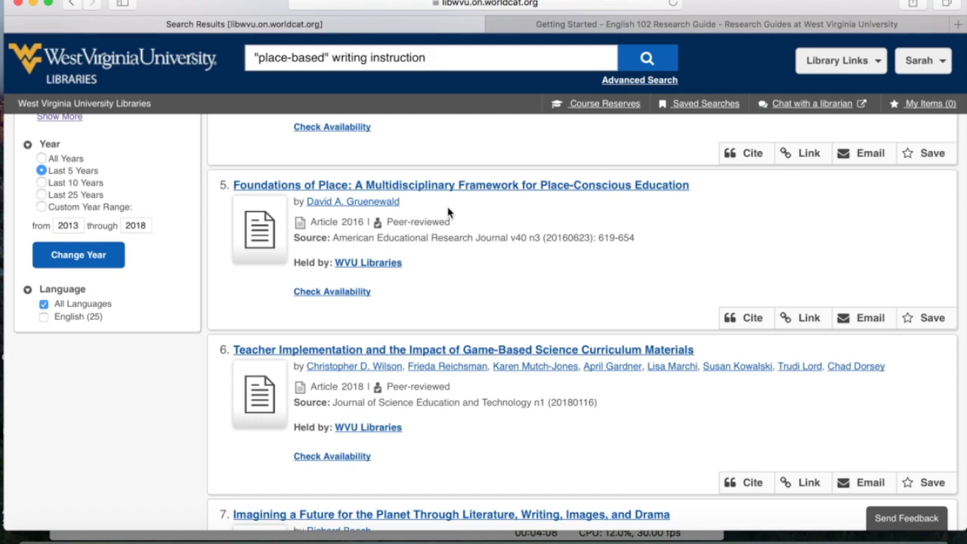
click(424, 187)
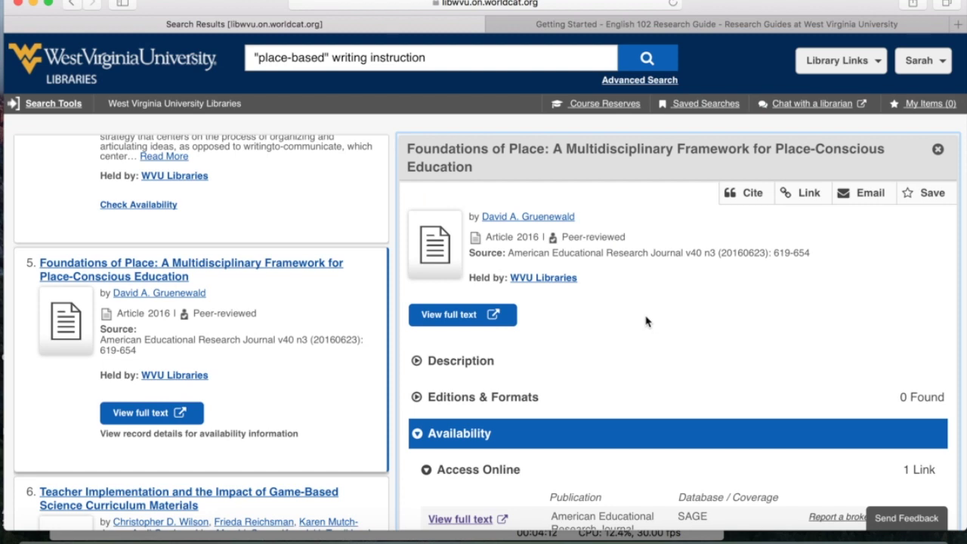
scroll(645, 321, down, 1)
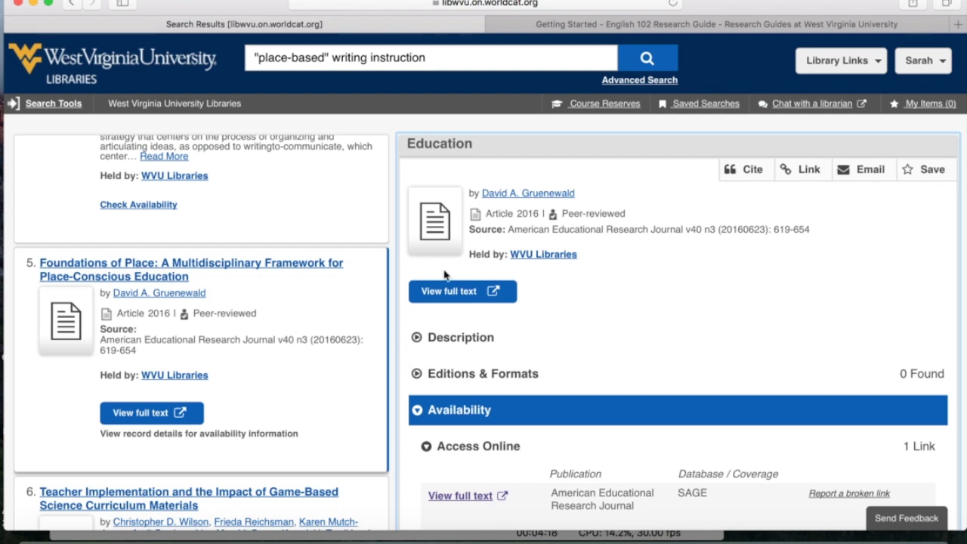
Follow the record's full-text link to SAGE Journals and open the article's PDF
click(444, 299)
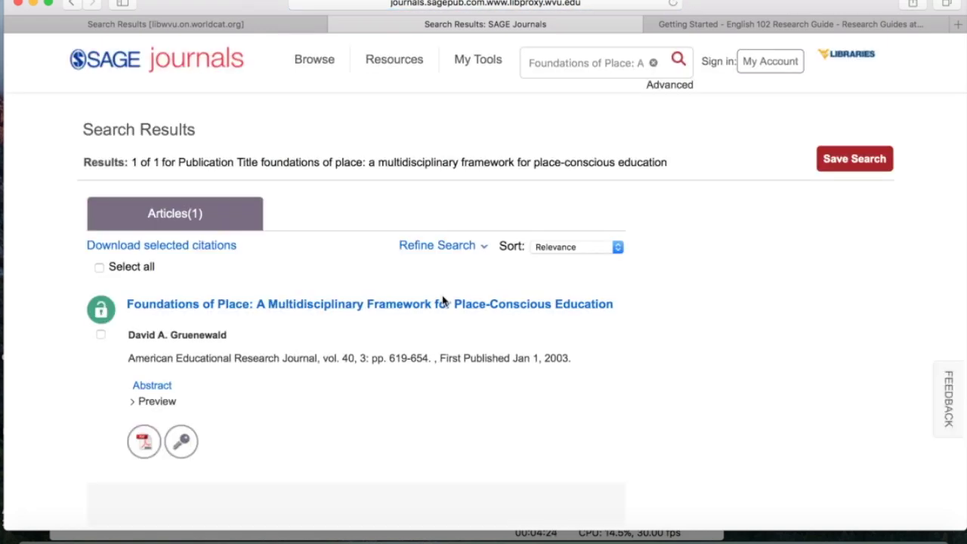
scroll(306, 266, down, 1)
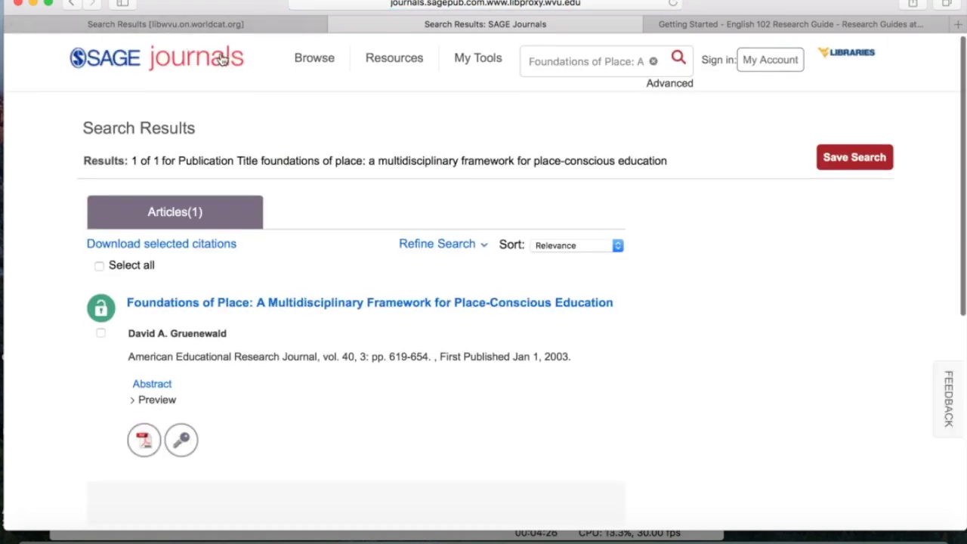
scroll(292, 261, down, 2)
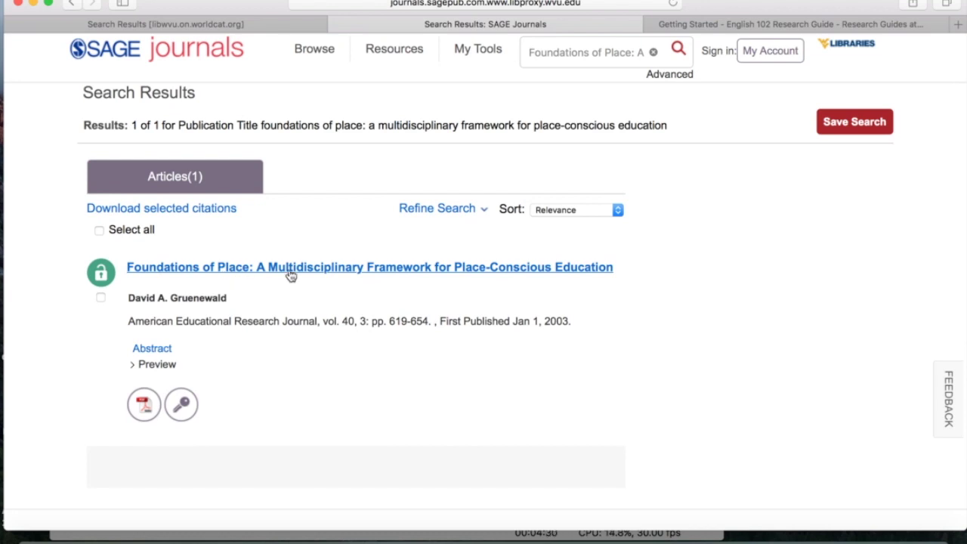
click(291, 268)
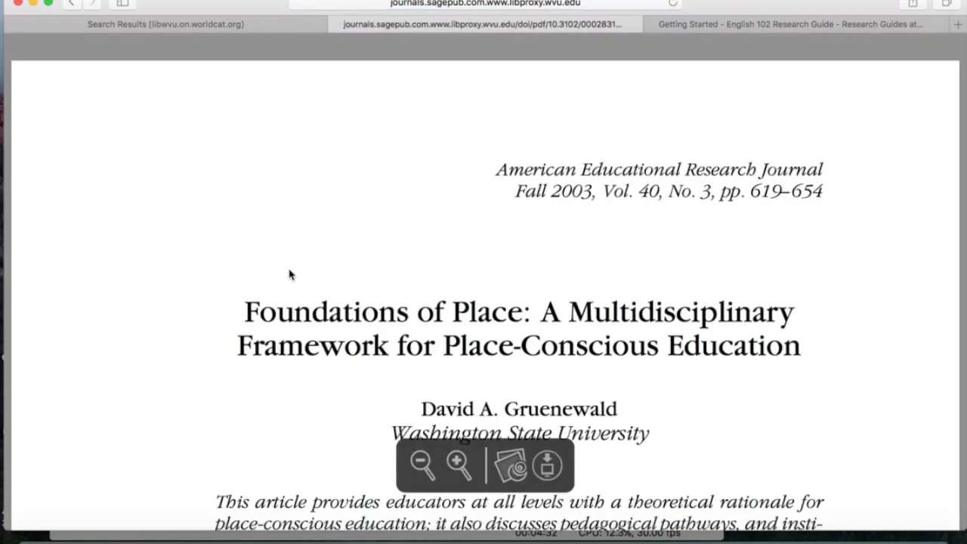
Skim the opening pages of the article PDF and go back to its record in the library search results
scroll(289, 274, down, 5)
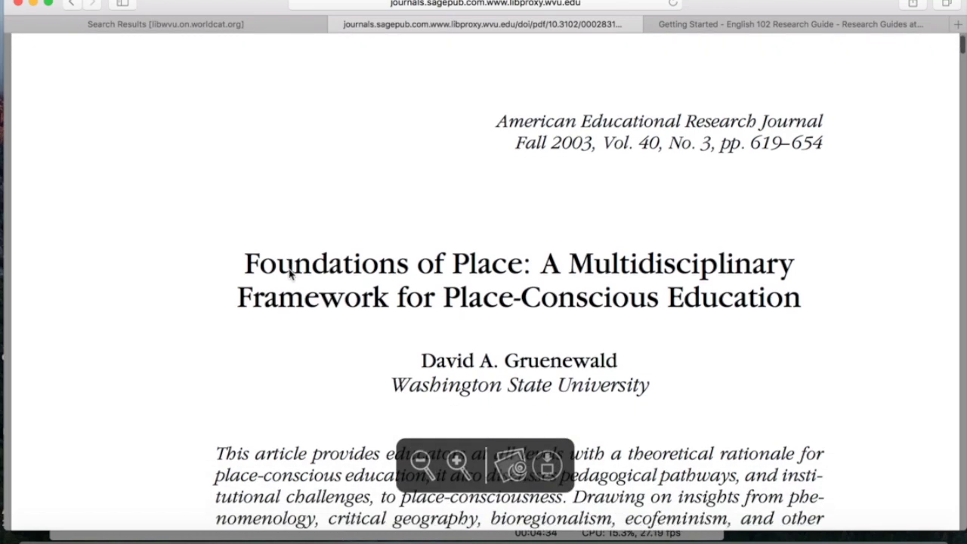
scroll(289, 274, down, 1)
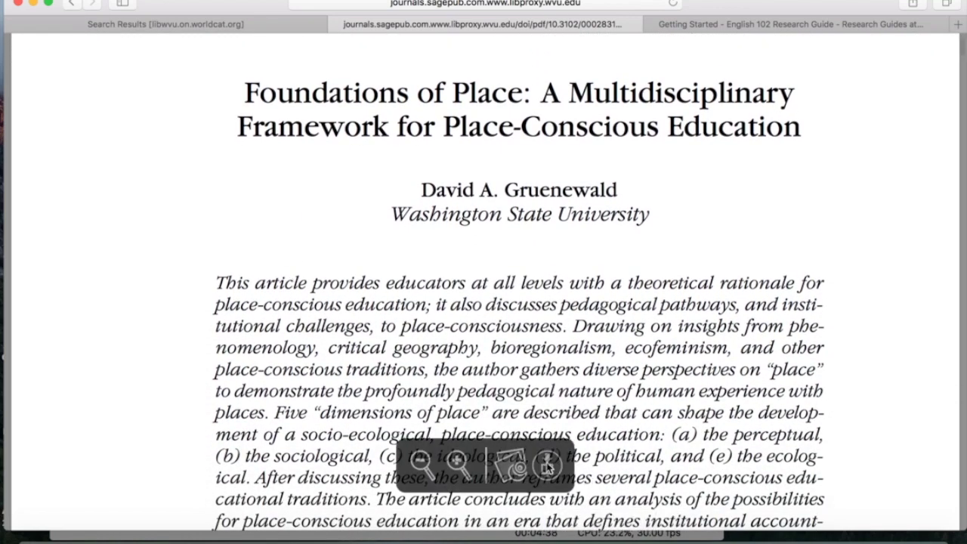
scroll(591, 323, down, 8)
scroll(592, 323, down, 15)
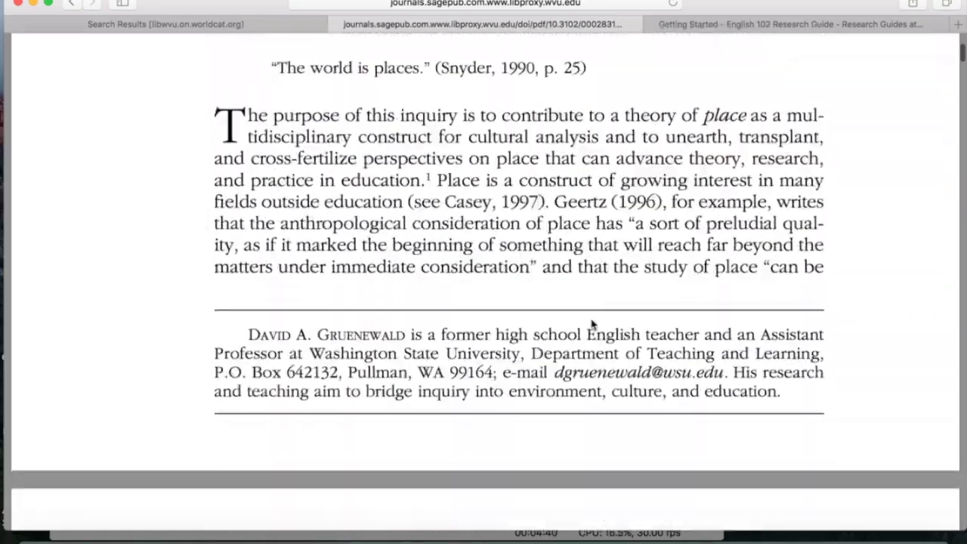
scroll(591, 323, down, 14)
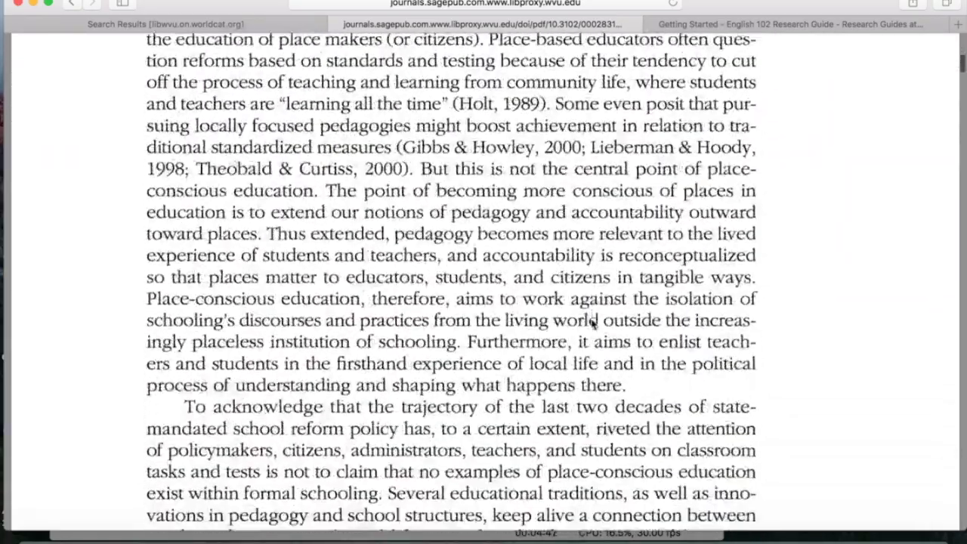
scroll(591, 323, up, 20)
scroll(591, 323, up, 7)
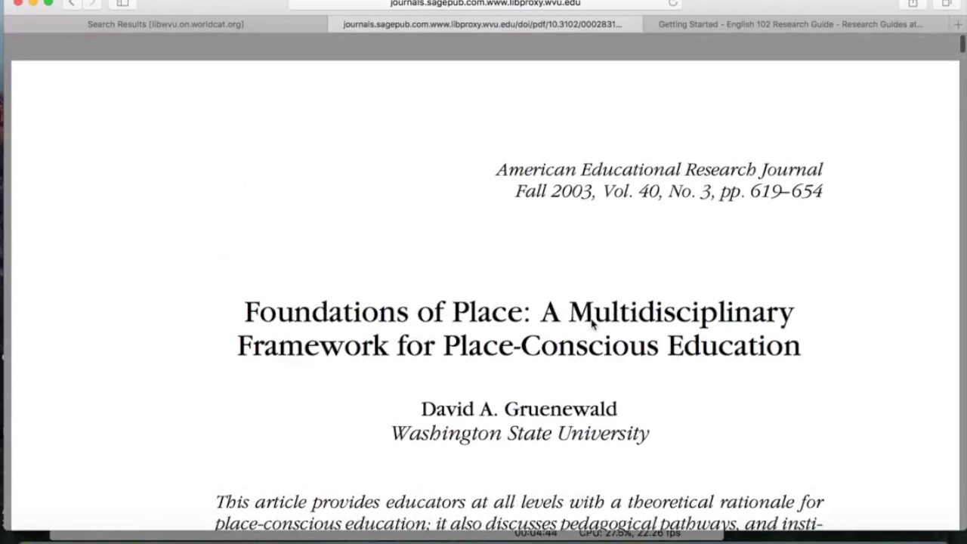
mouse_move(548, 463)
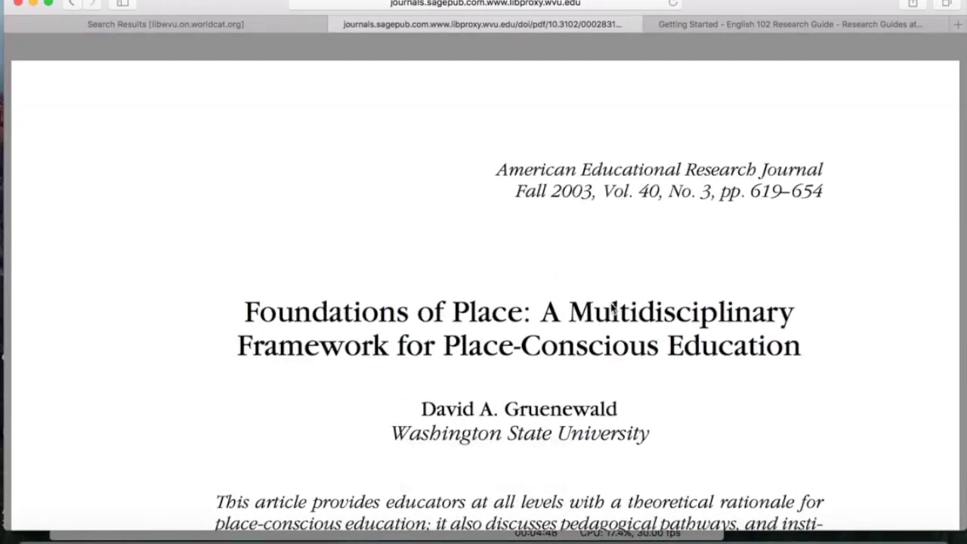
click(160, 24)
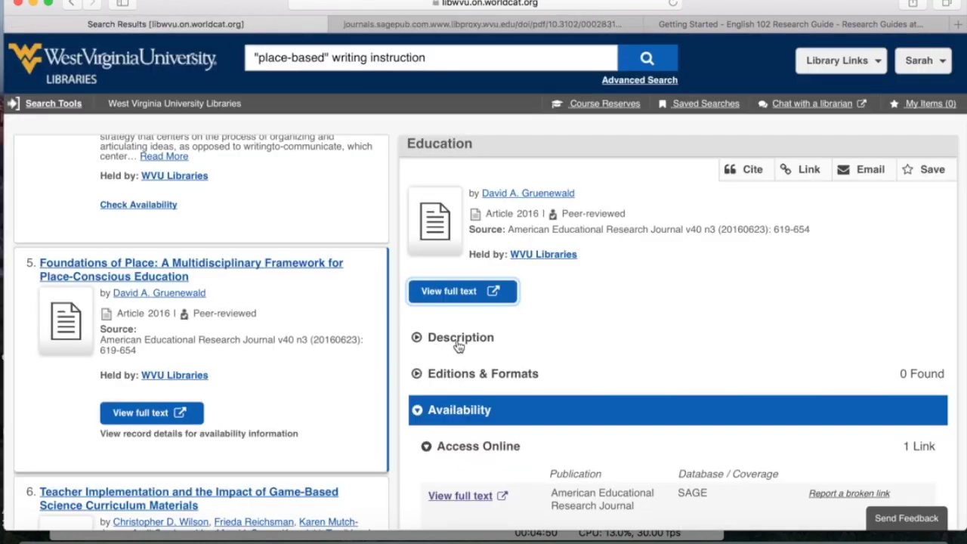
scroll(868, 302, up, 2)
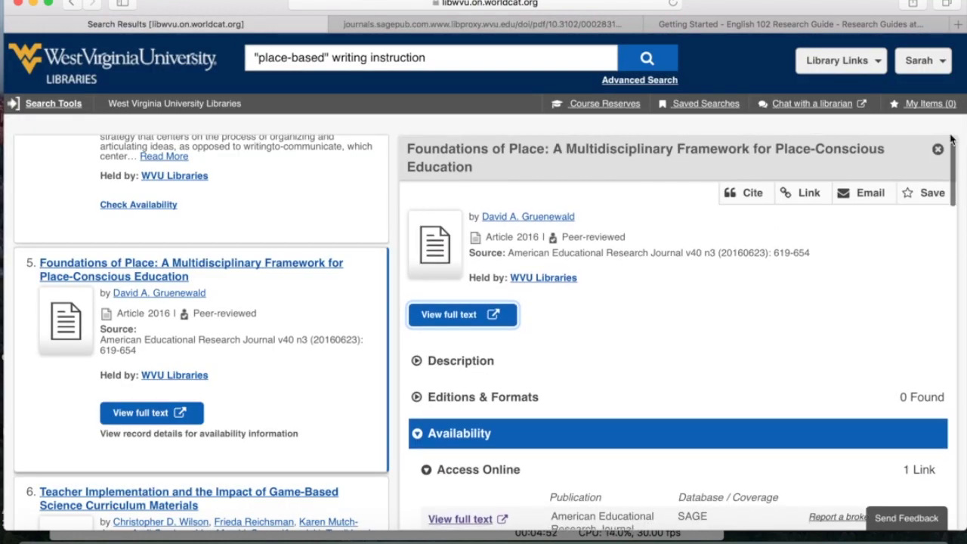
Close the records for "Foundations of Place" and "Digital Storytelling in a Place-Based Composition Course" and return to the start of the filtered results
click(937, 152)
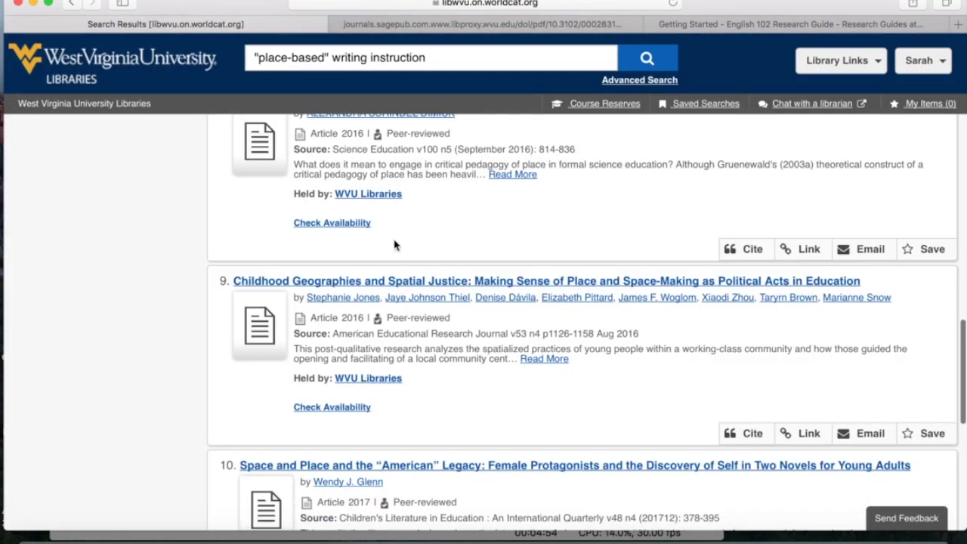
scroll(394, 245, up, 6)
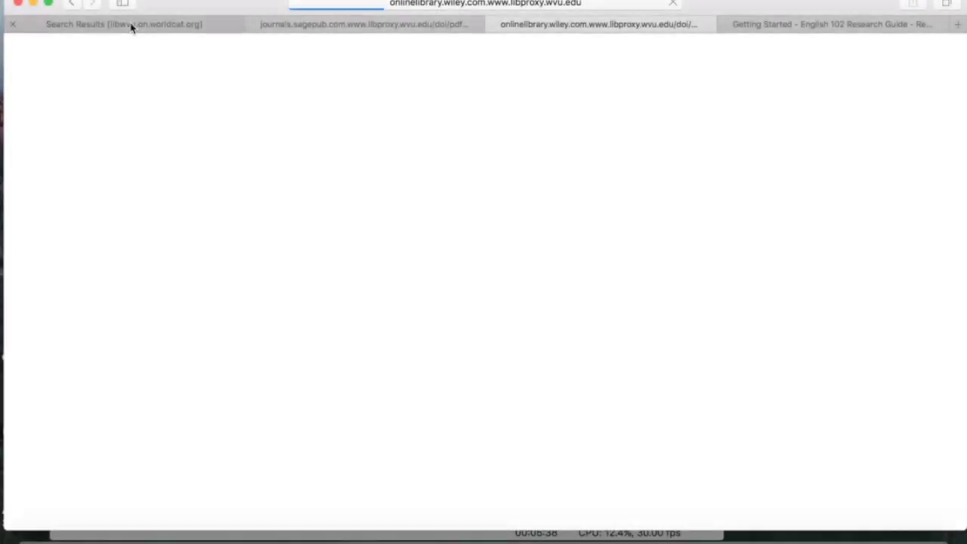
click(130, 25)
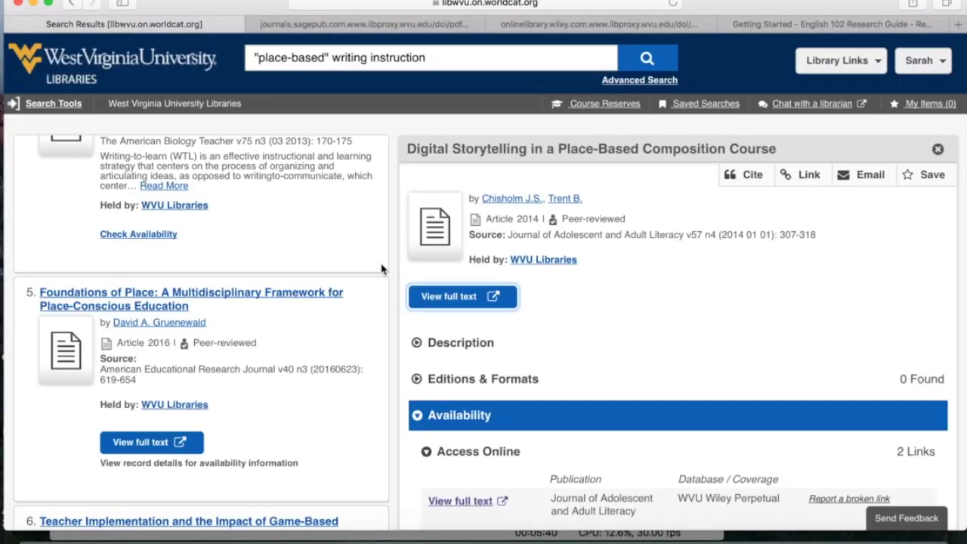
click(937, 149)
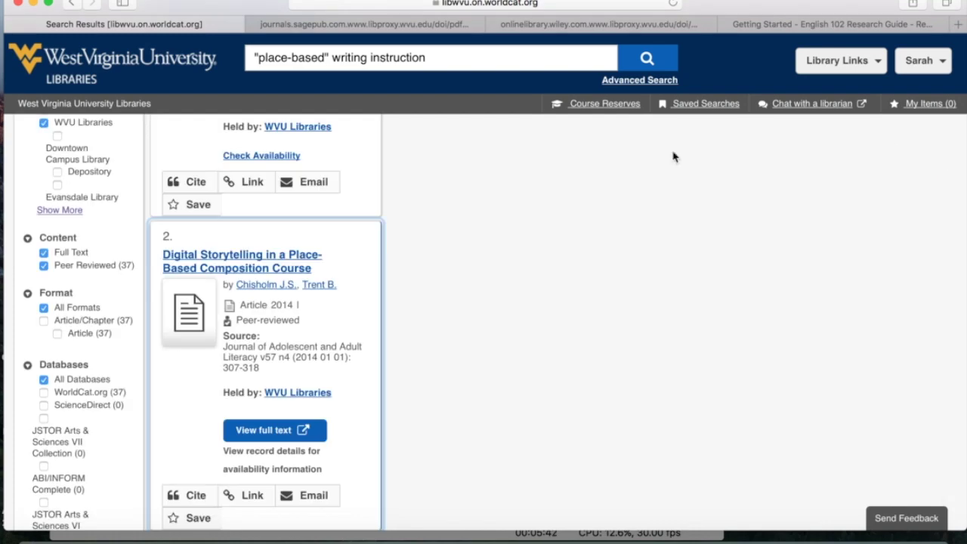
scroll(509, 222, up, 5)
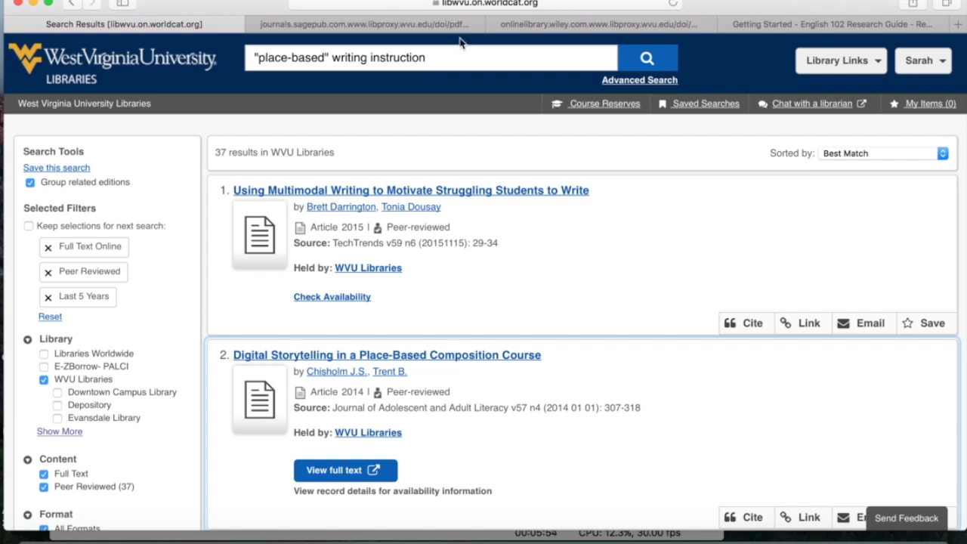
Check the opened Wiley and SAGE Journals article pages and go back to the library search results
click(540, 27)
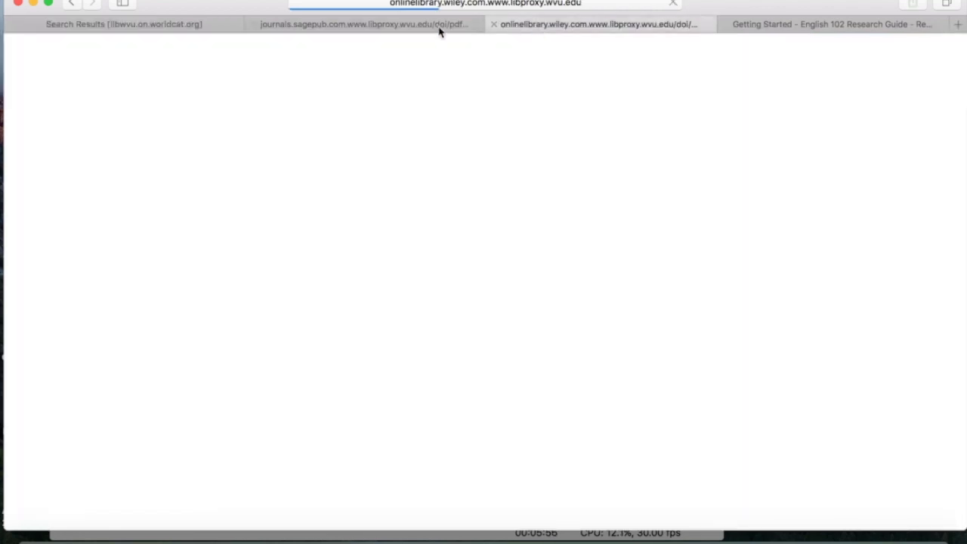
click(476, 27)
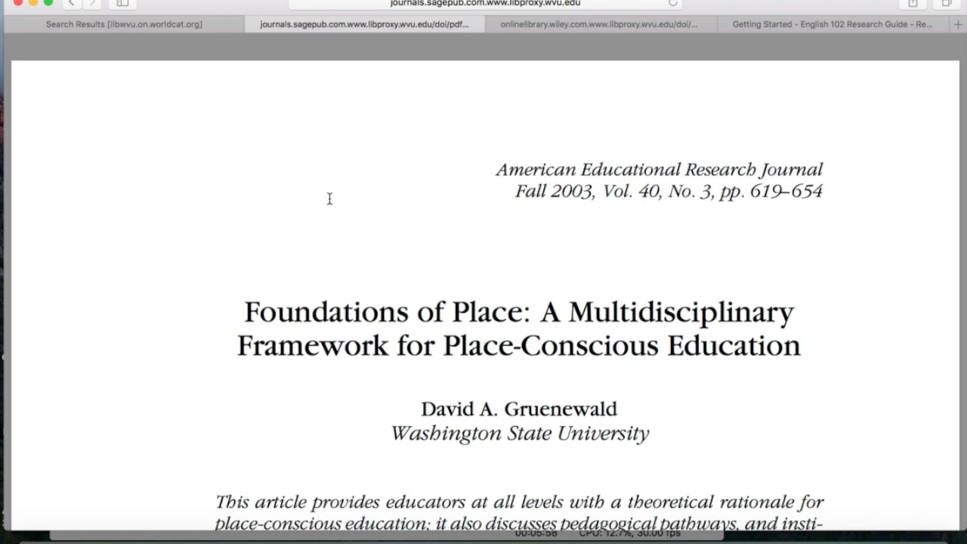
click(538, 26)
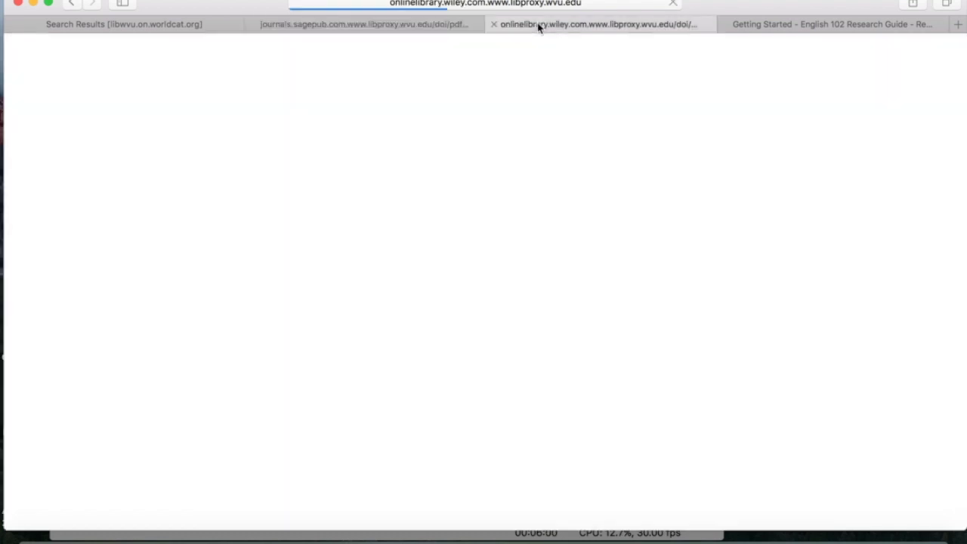
click(154, 31)
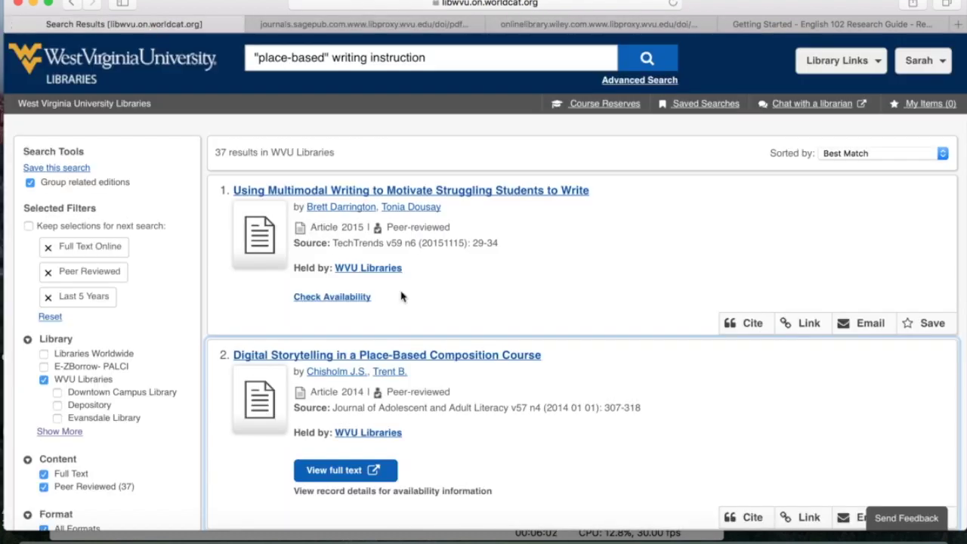
Open the record for "Digital Storytelling in a Place-Based Composition Course" and expand its description to review the subject terms
scroll(404, 300, down, 3)
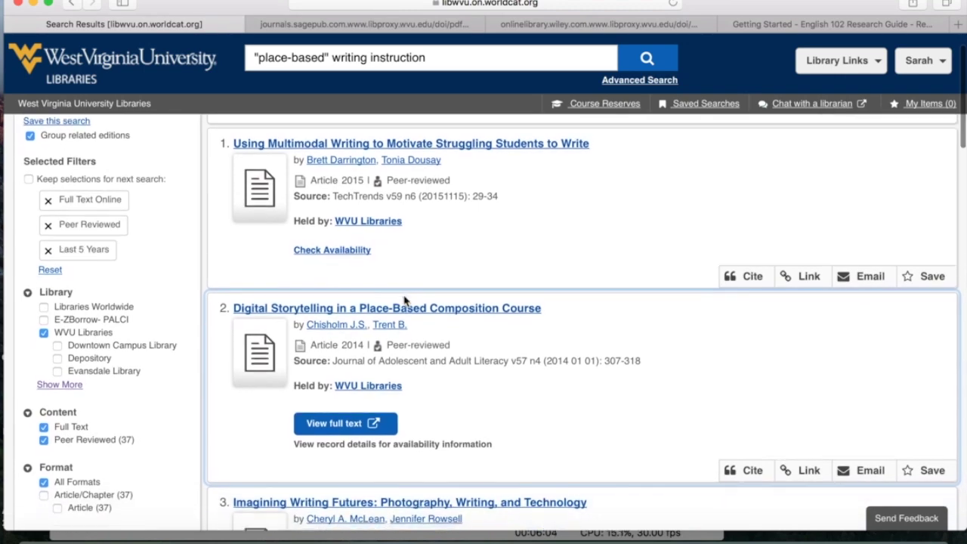
scroll(404, 301, down, 4)
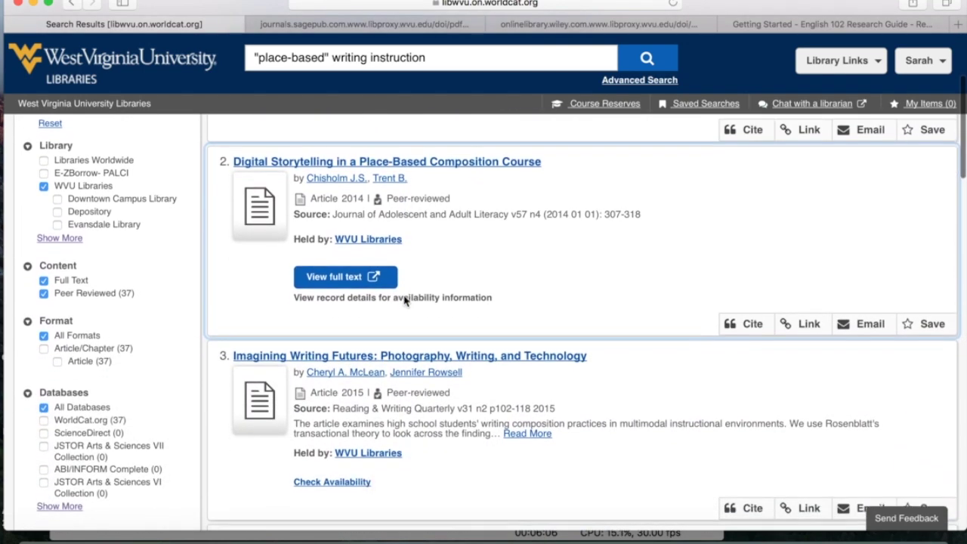
click(378, 157)
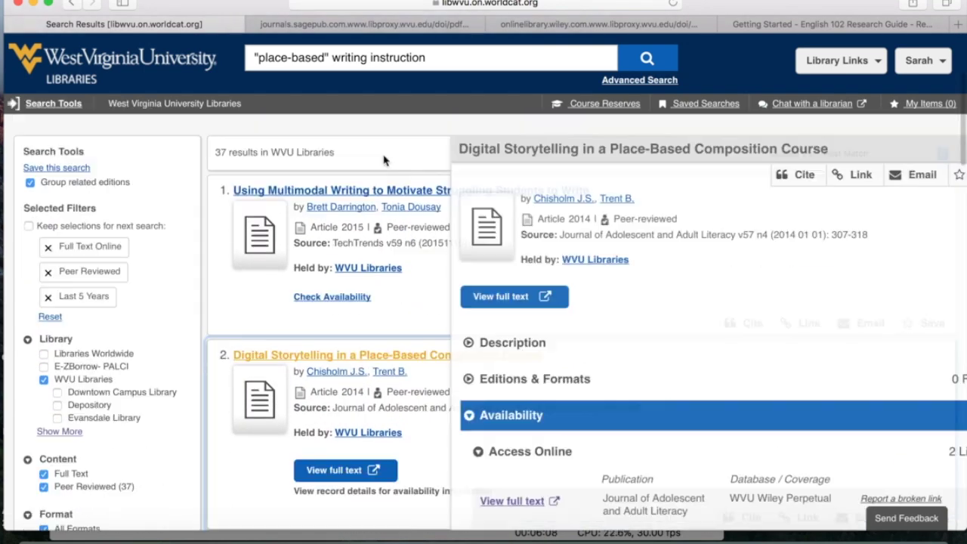
scroll(677, 280, down, 2)
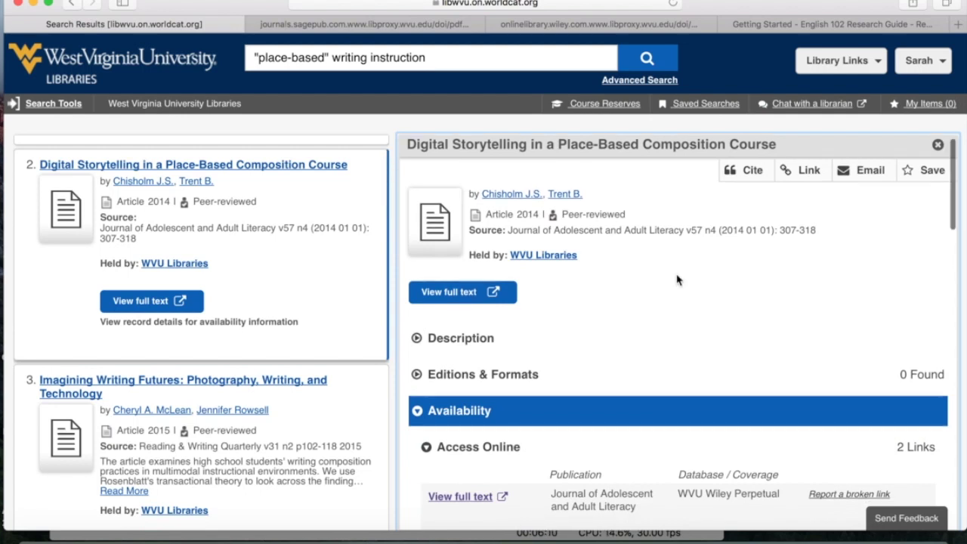
click(416, 309)
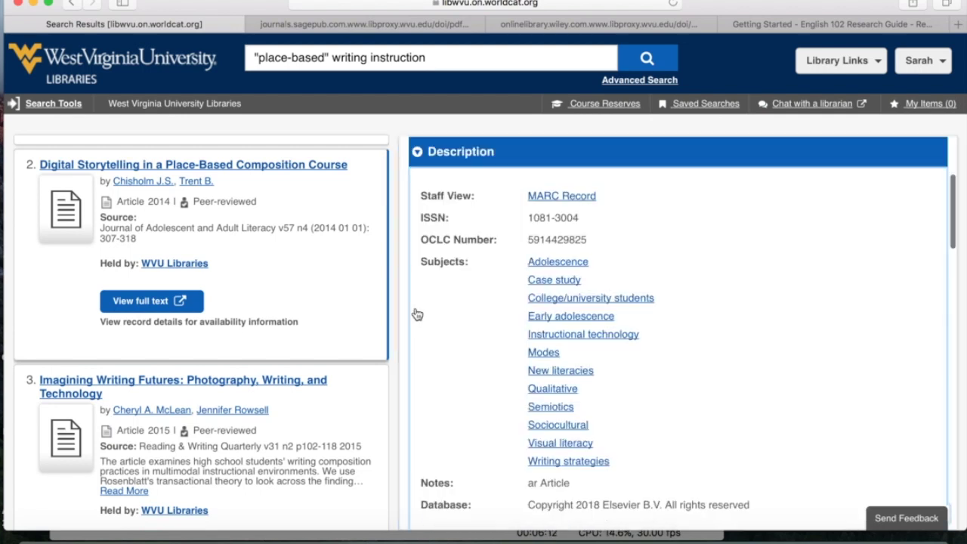
scroll(748, 263, down, 3)
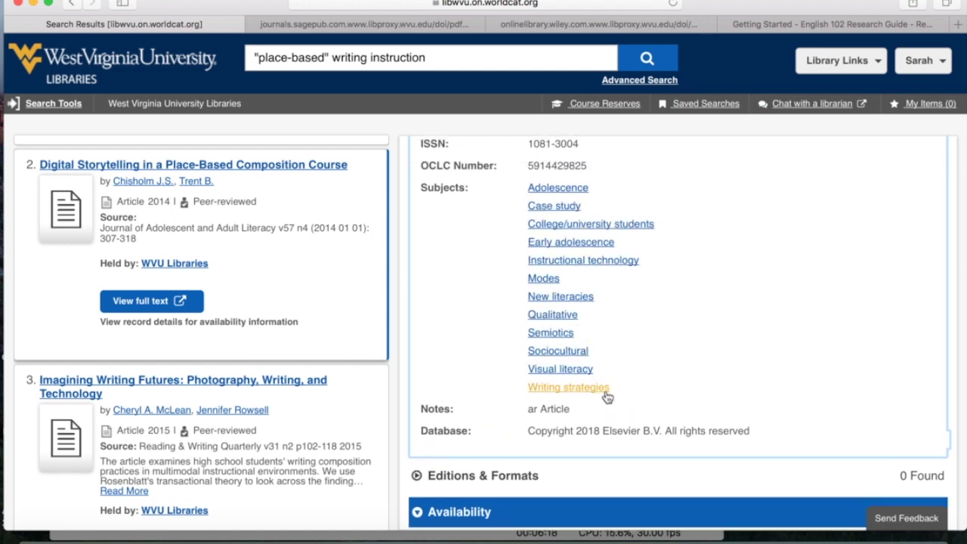
scroll(619, 396, up, 1)
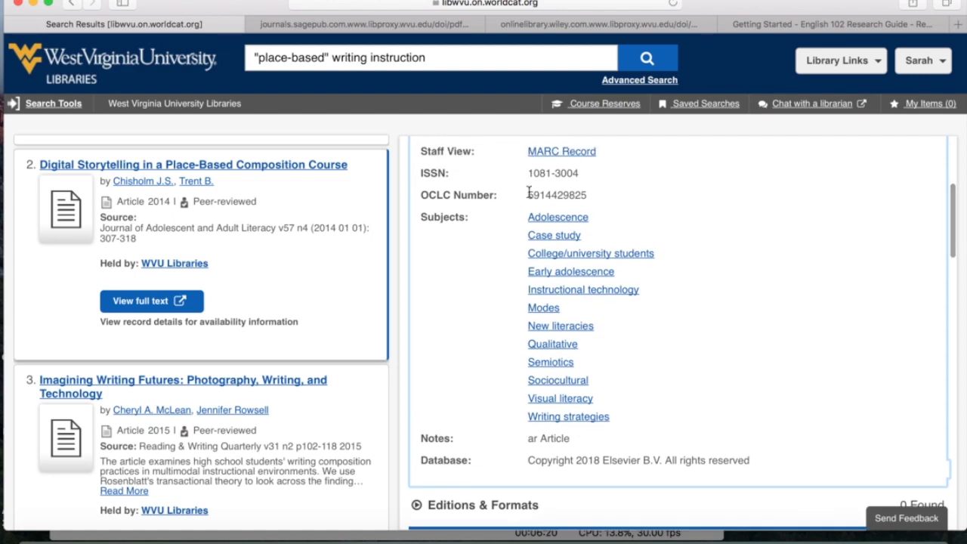